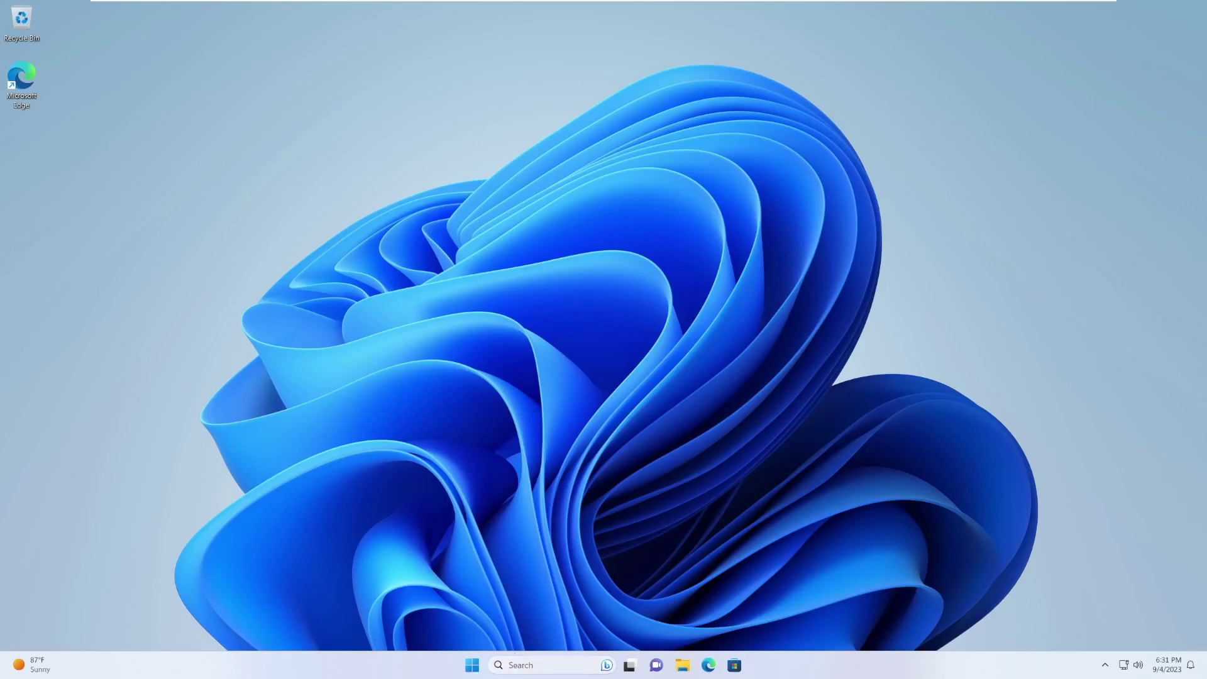
Step: Run winver from taskbar search to show Windows 11 Pro Version 23H2 (OS Build 22631.2265)
click(497, 666)
text(winver)
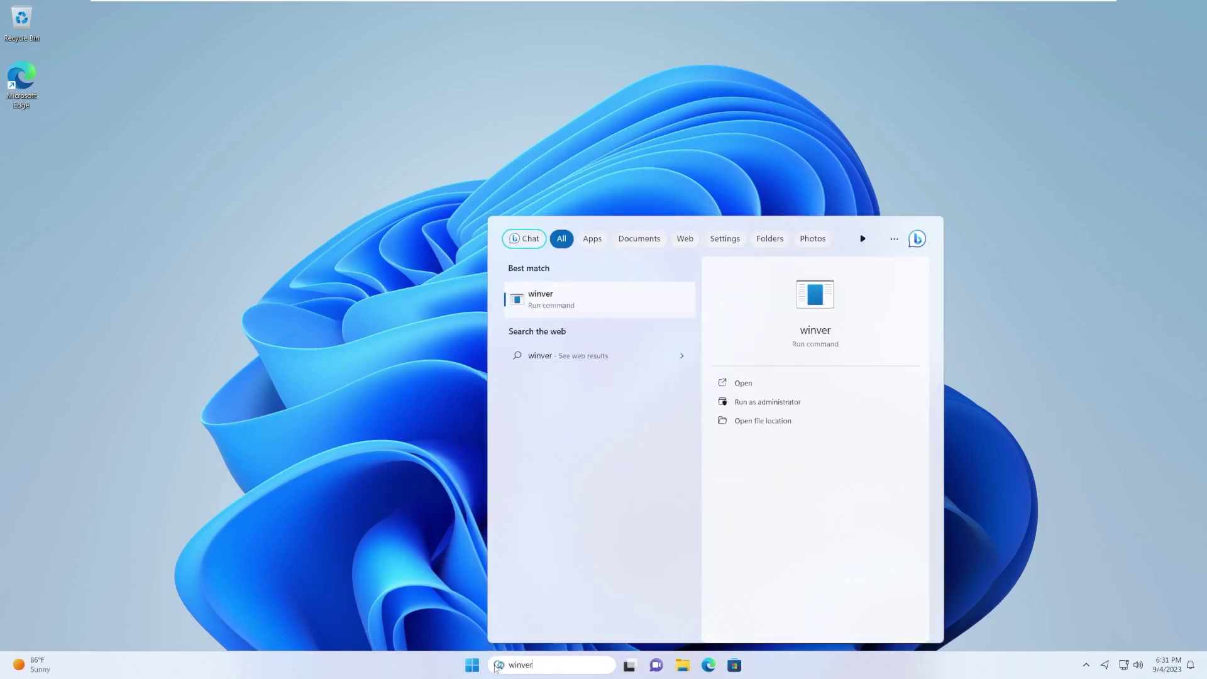
key(Return)
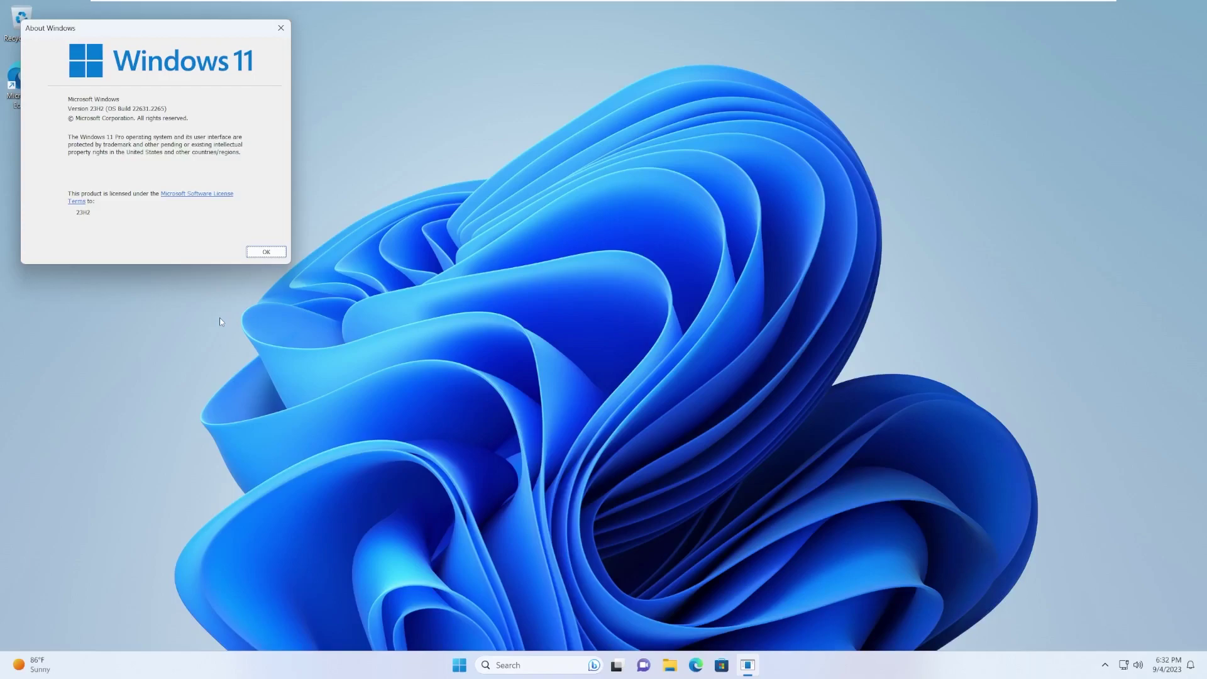
Step: Close the About Windows dialog, leaving the empty desktop
click(281, 28)
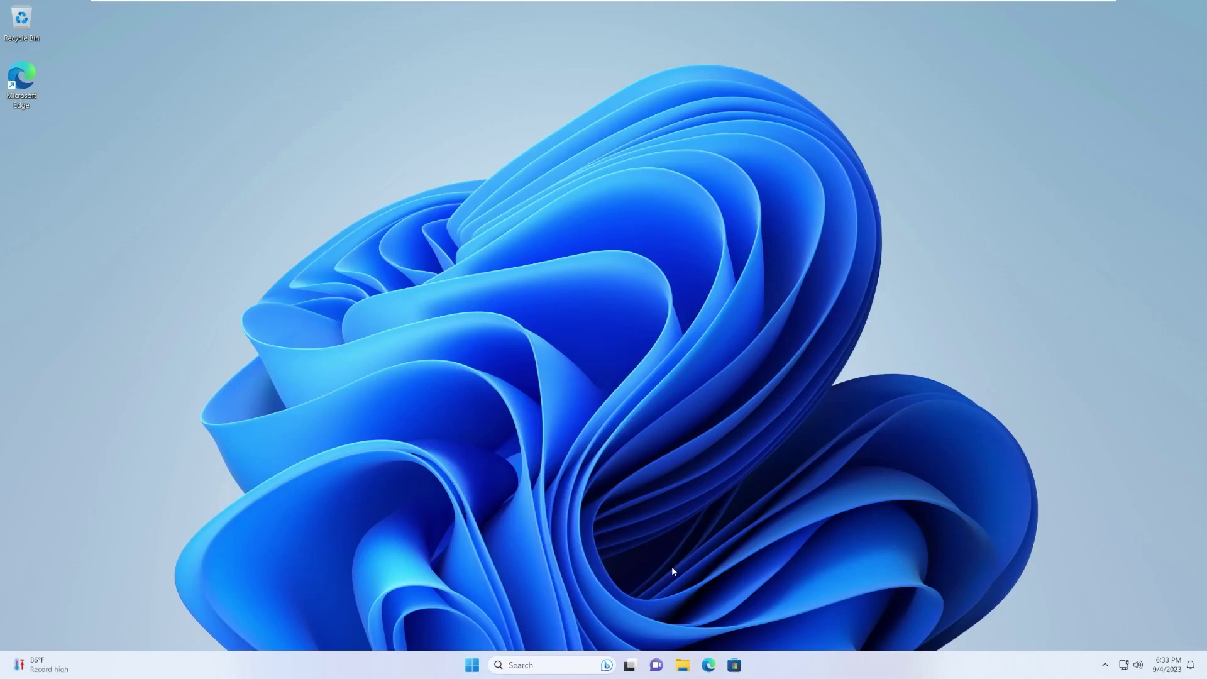
click(683, 664)
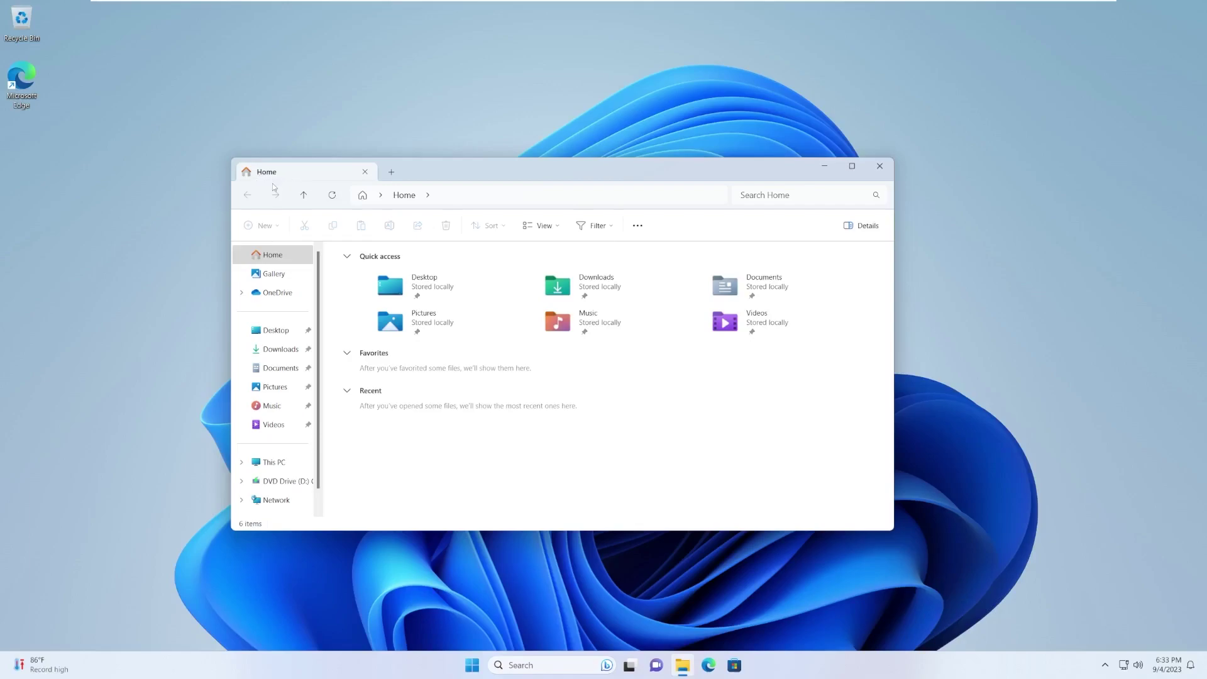
click(496, 198)
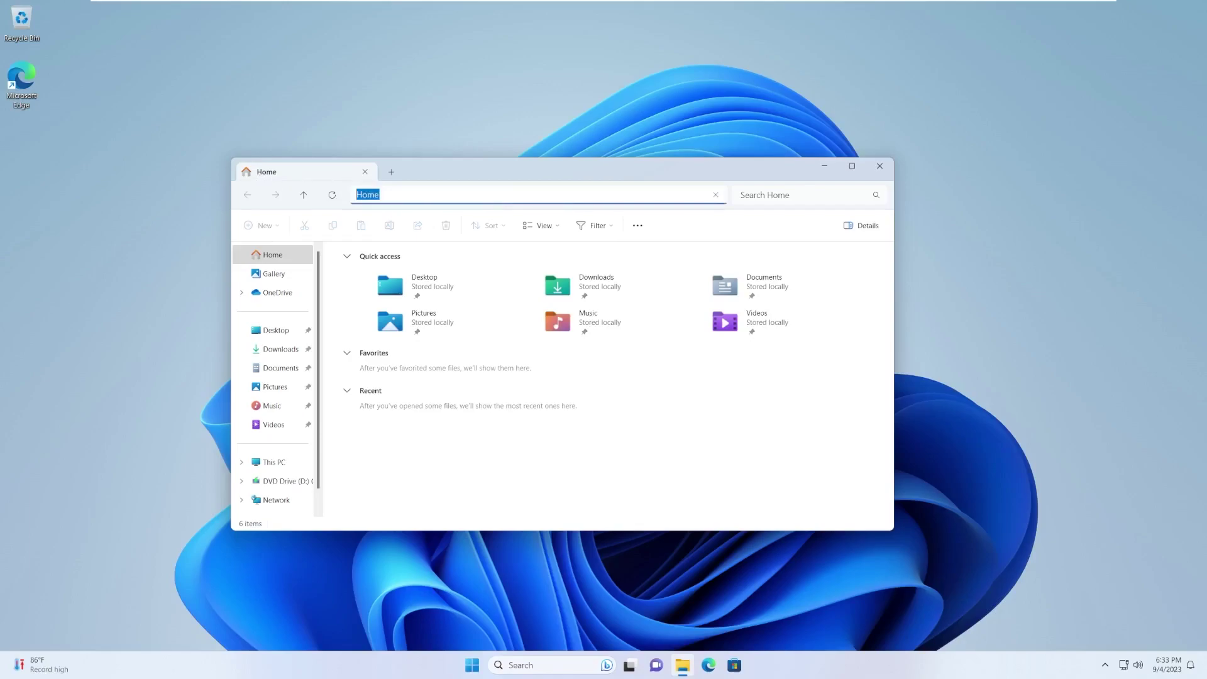
click(430, 176)
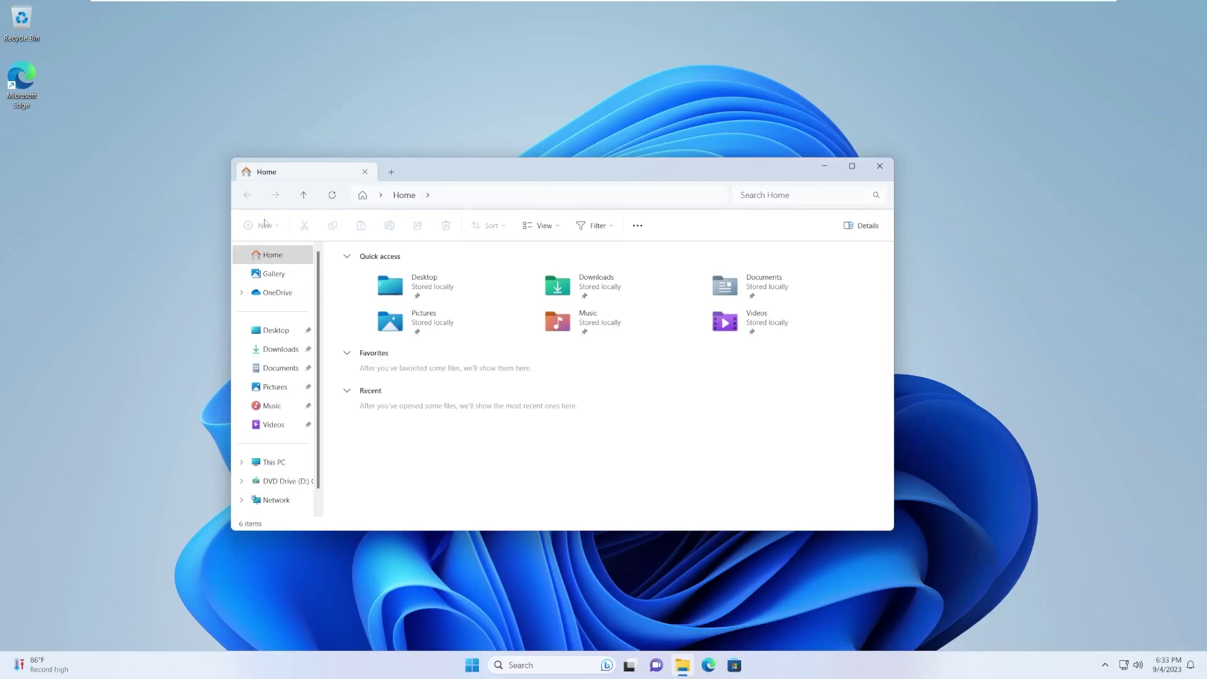
click(850, 227)
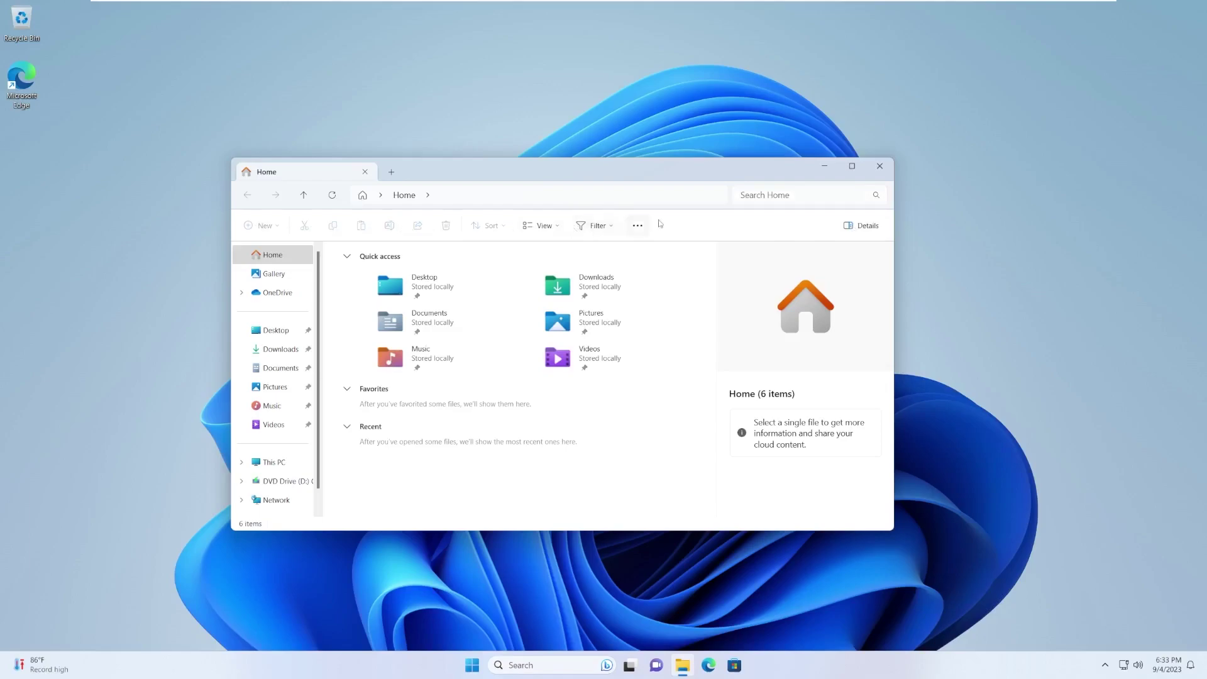
drag(452, 168, 475, 3)
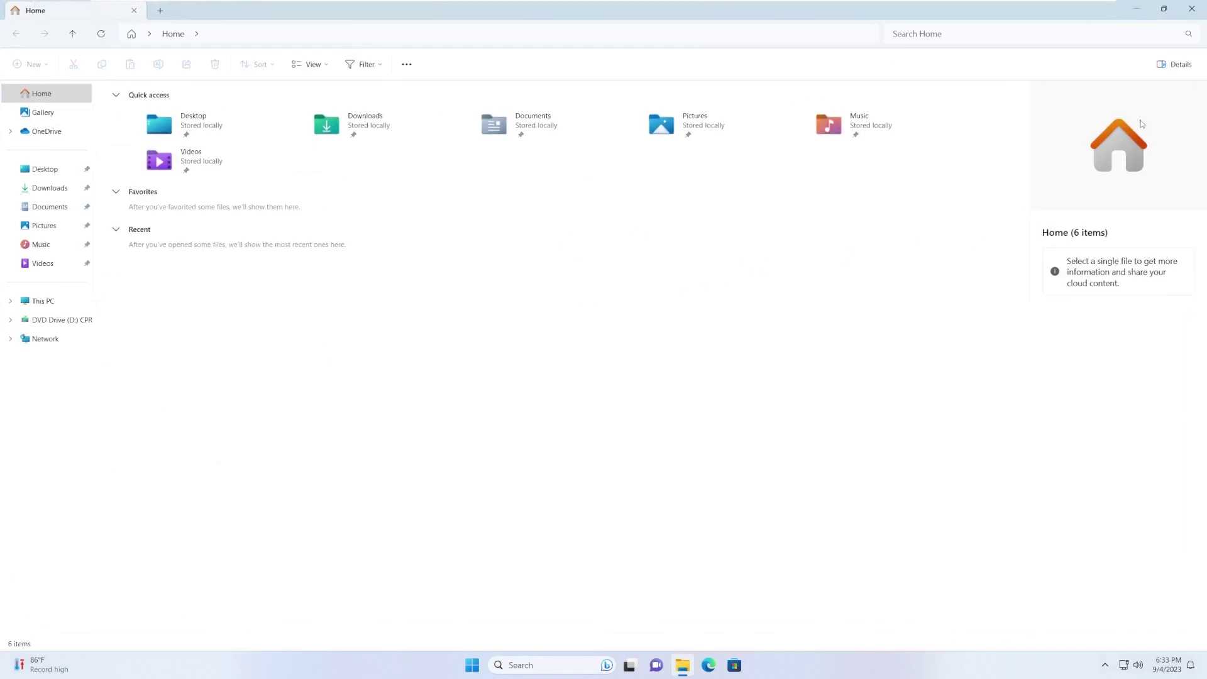
click(42, 113)
click(46, 130)
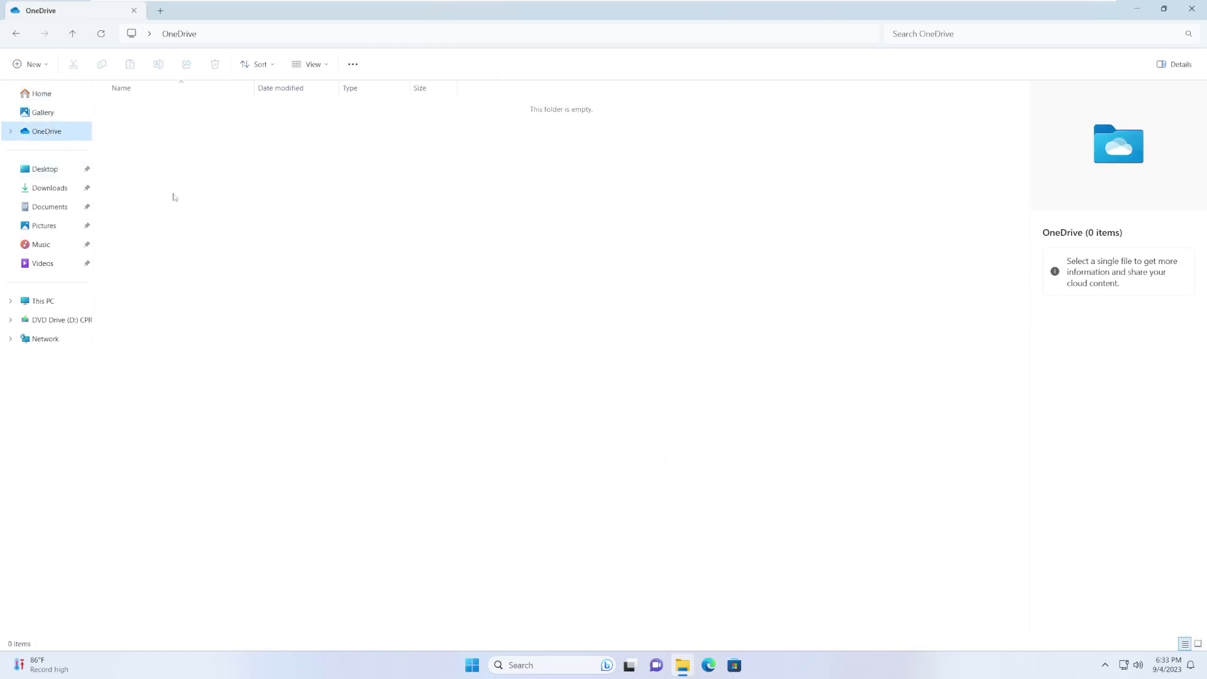
click(9, 154)
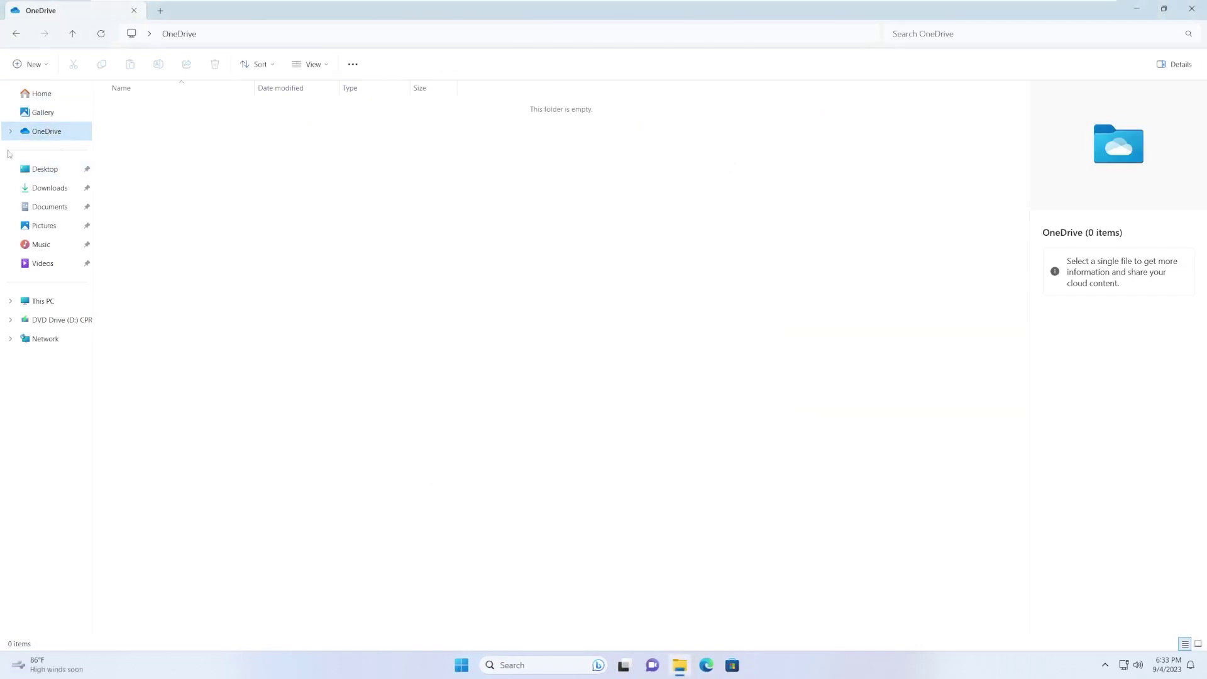
click(44, 300)
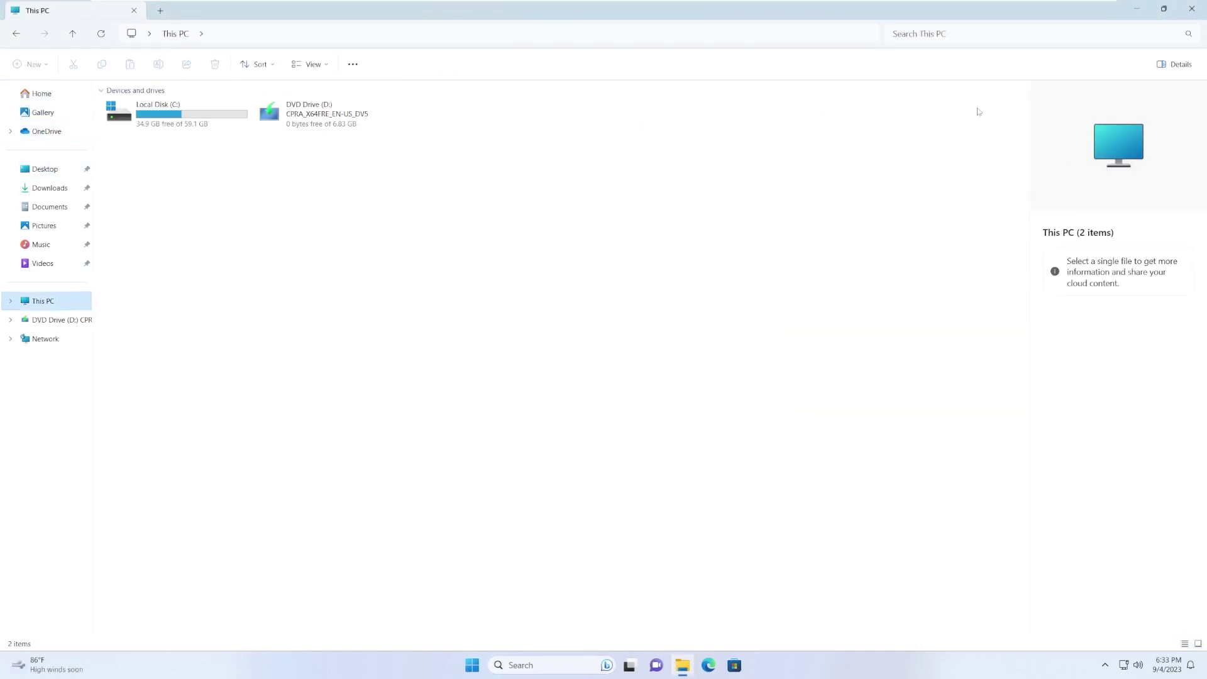
drag(978, 9, 710, 126)
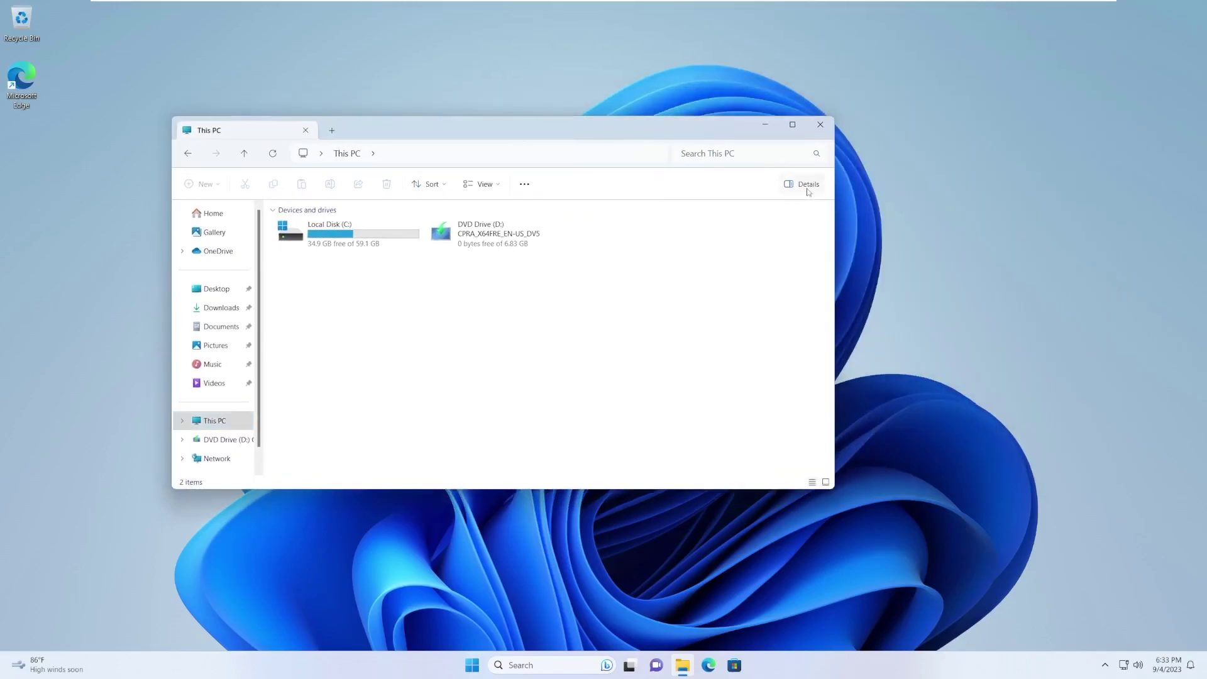
click(483, 184)
click(497, 184)
click(518, 189)
click(609, 327)
click(821, 123)
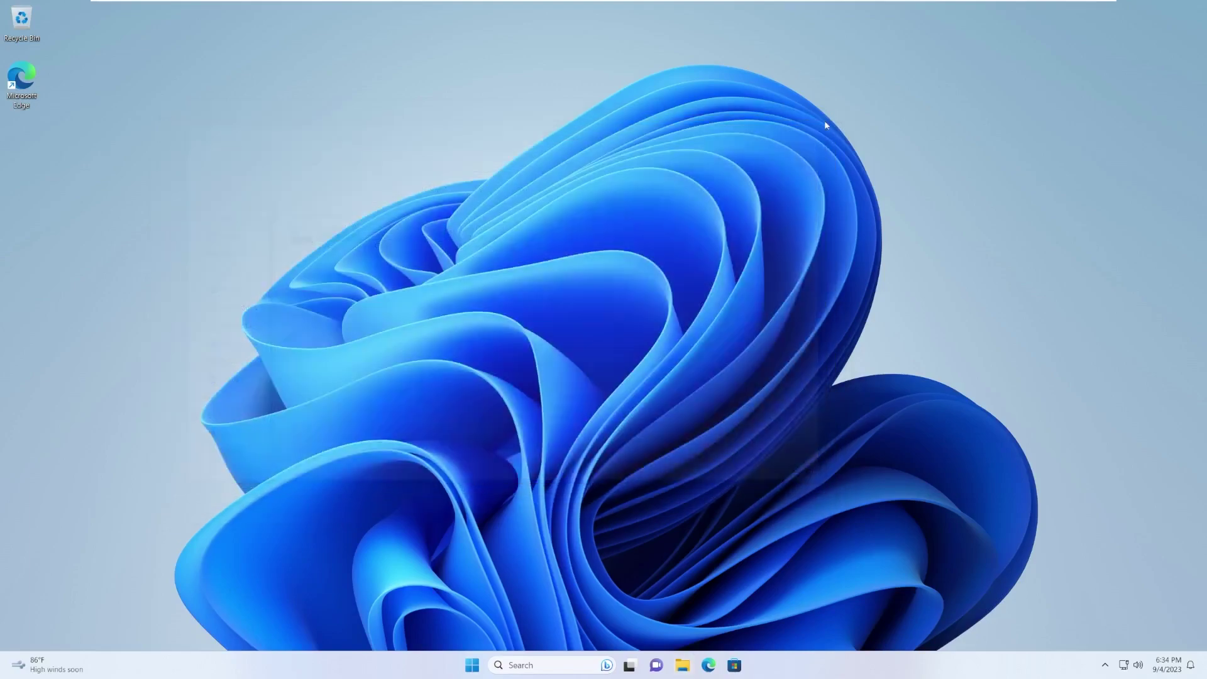
right_click(612, 255)
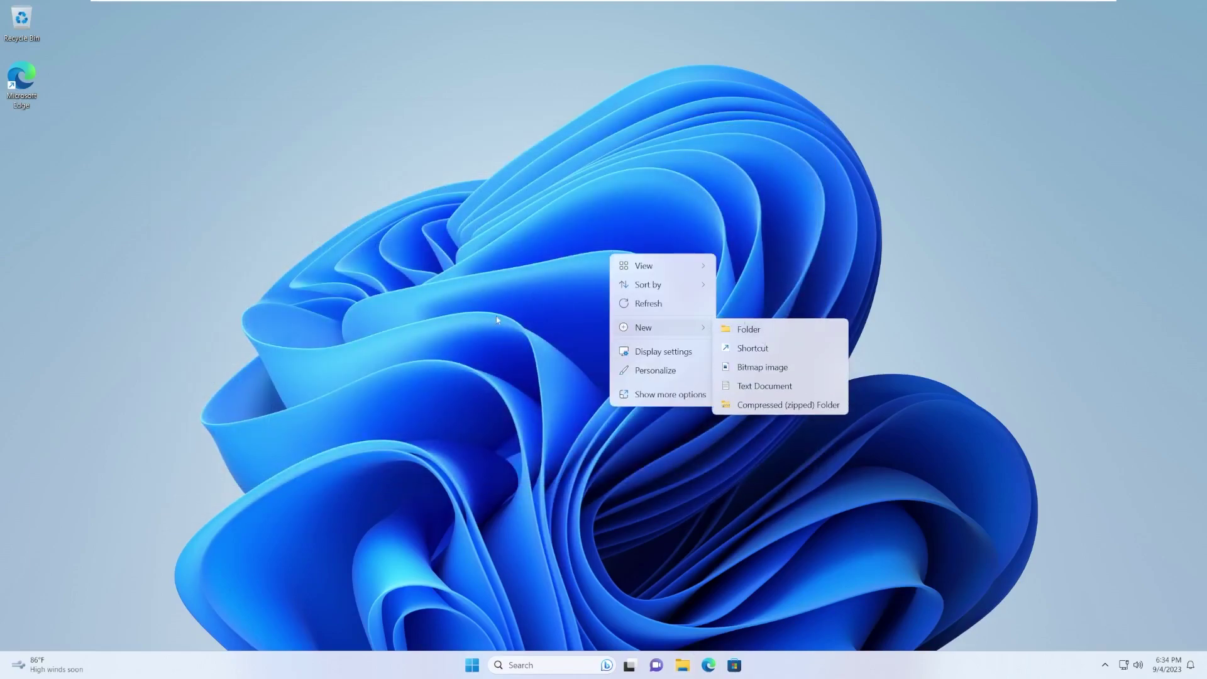
click(467, 319)
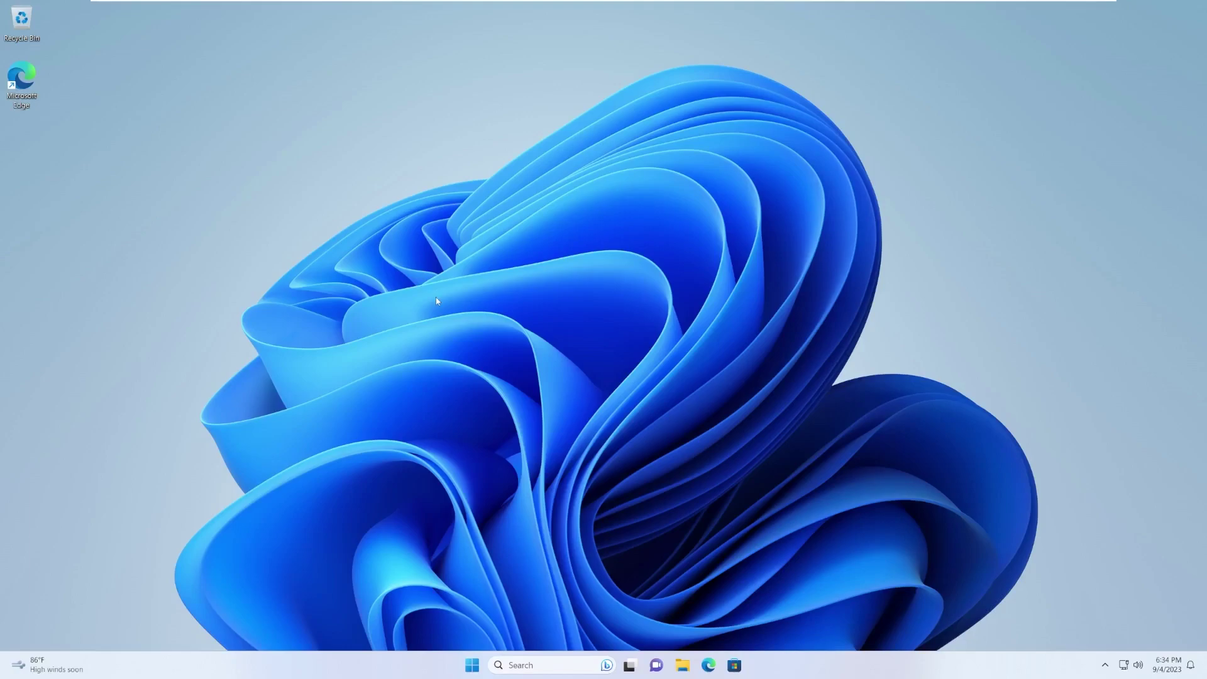
click(687, 668)
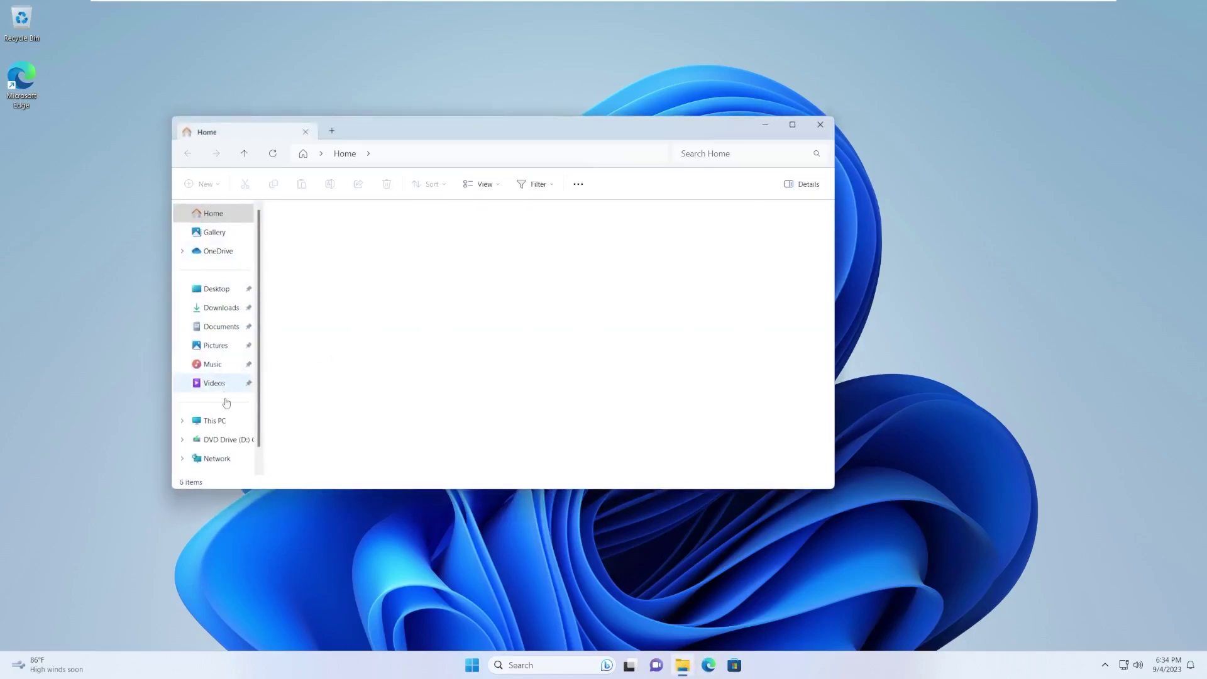
click(226, 417)
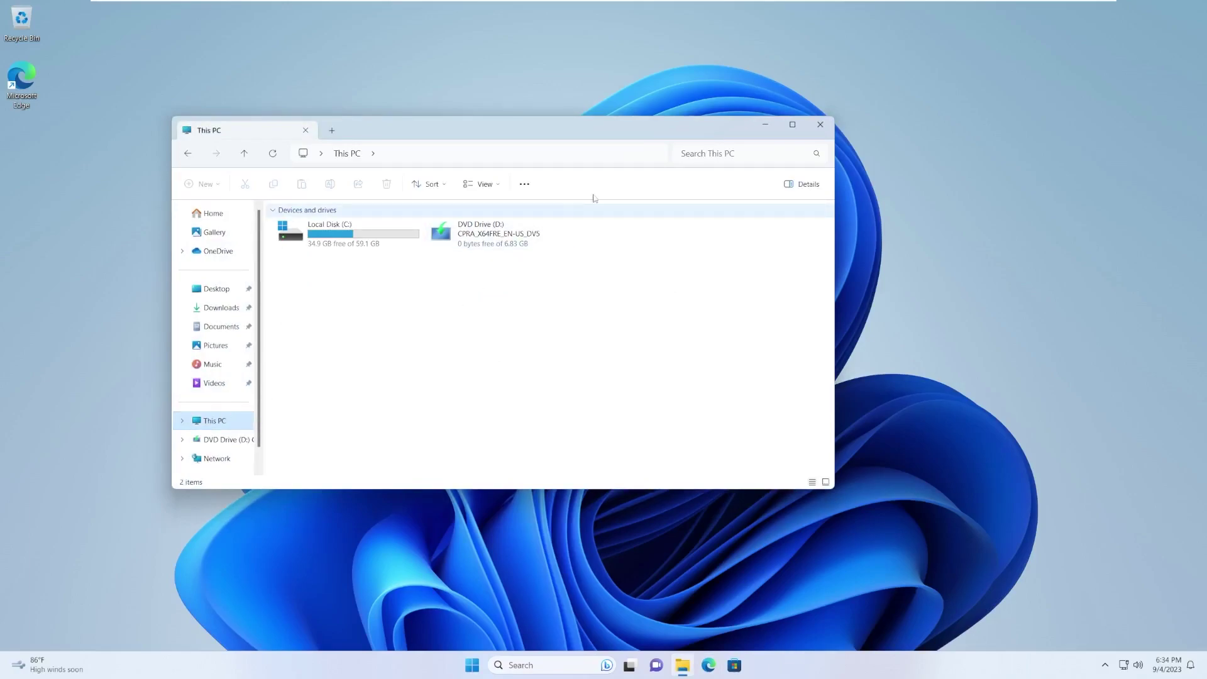
Step: Close File Explorer and set Combine taskbar buttons to Never in Taskbar behaviors
click(820, 125)
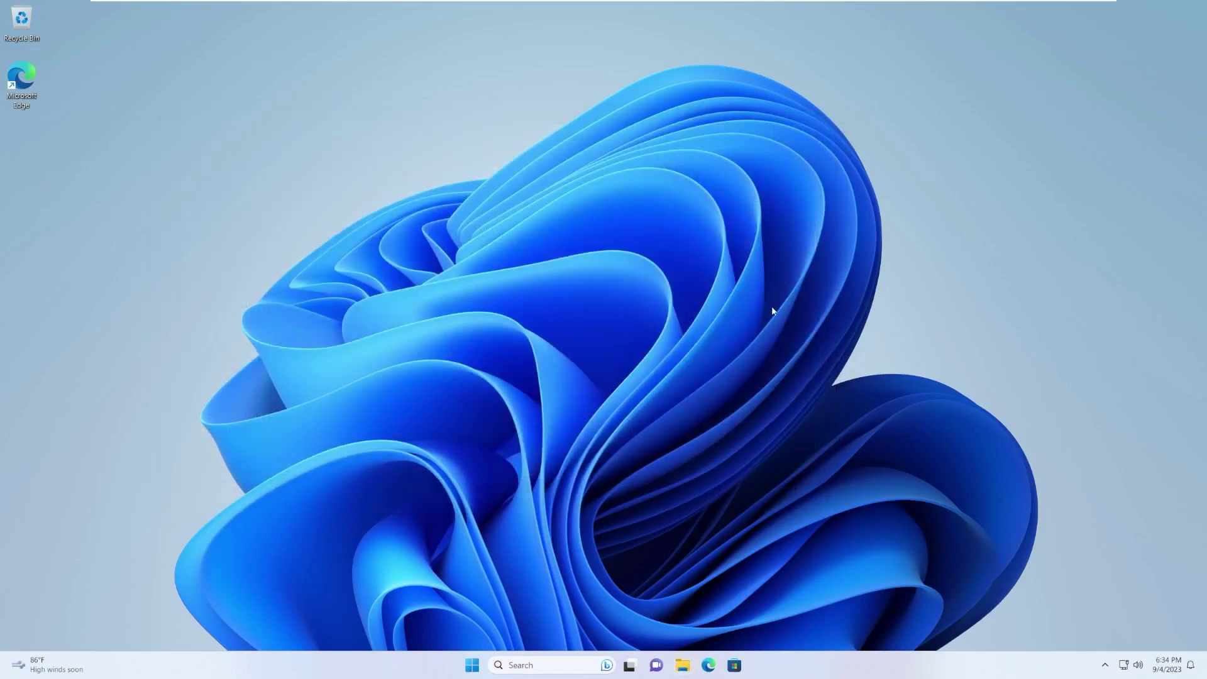
right_click(803, 671)
click(856, 640)
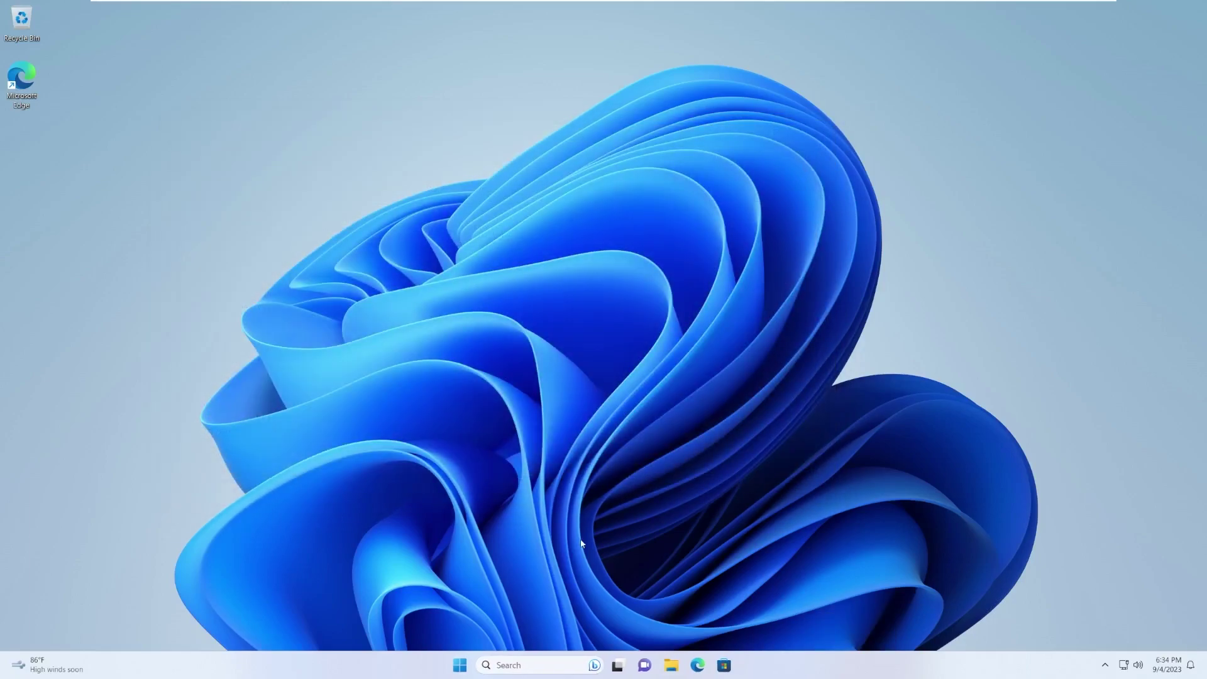
scroll(345, 348, down, 5)
click(343, 318)
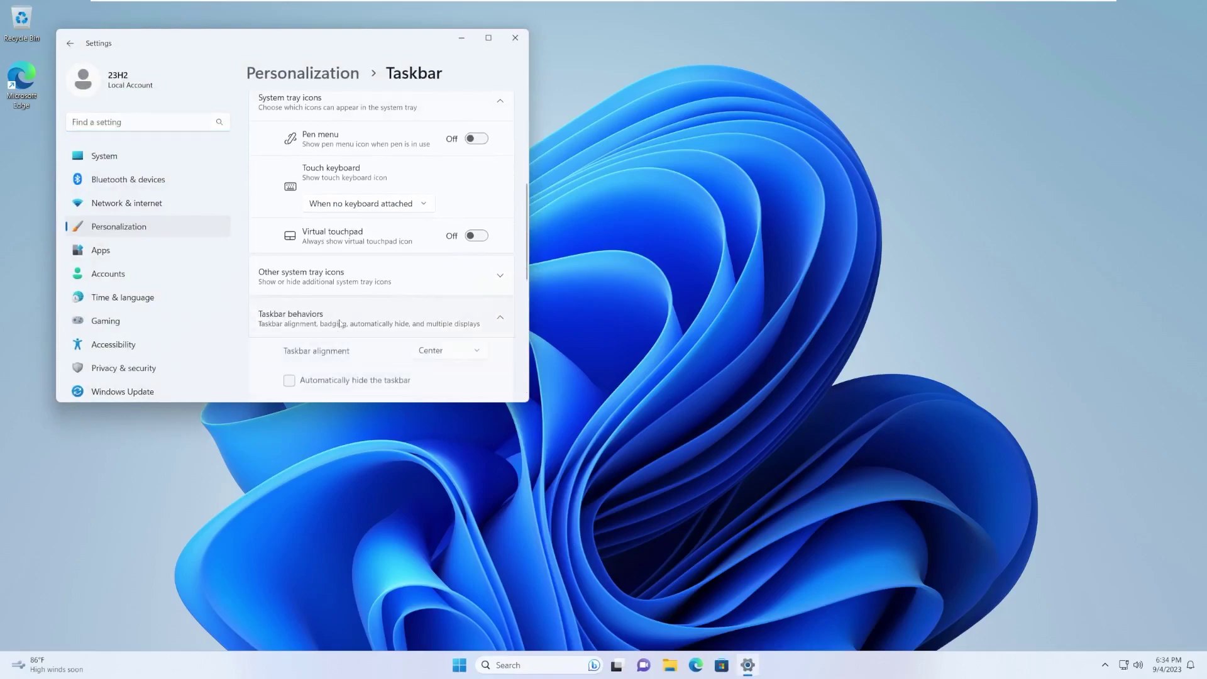
scroll(340, 325, down, 2)
scroll(339, 324, down, 4)
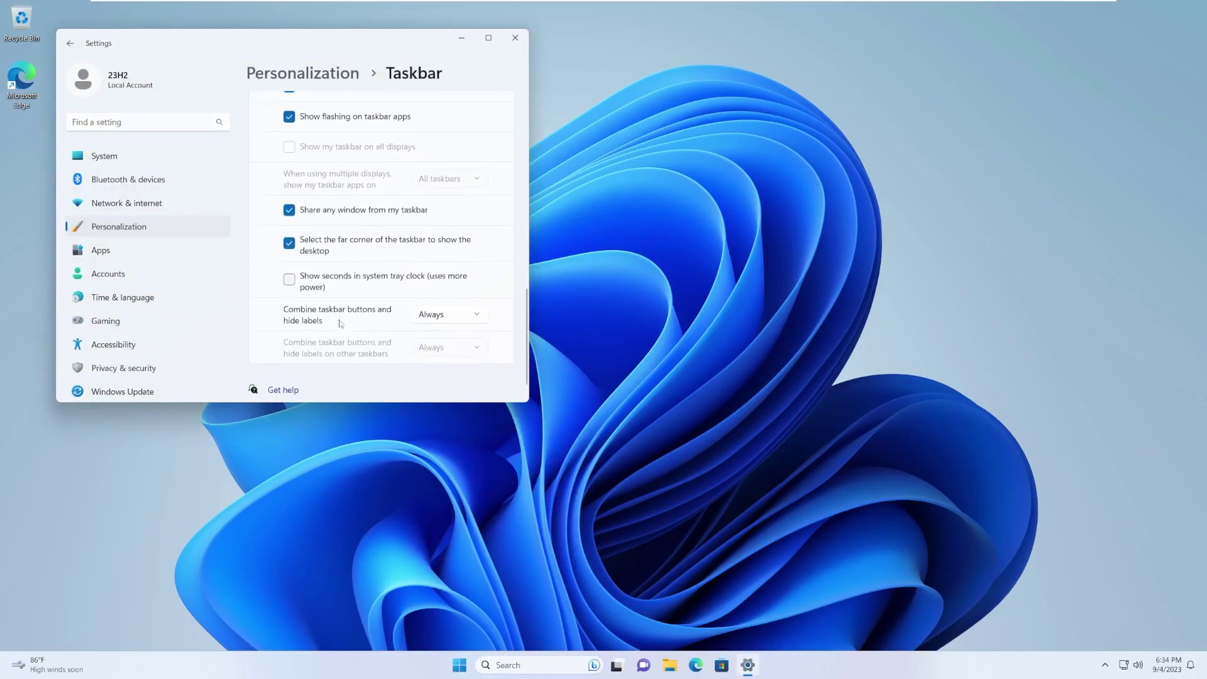
scroll(340, 324, up, 10)
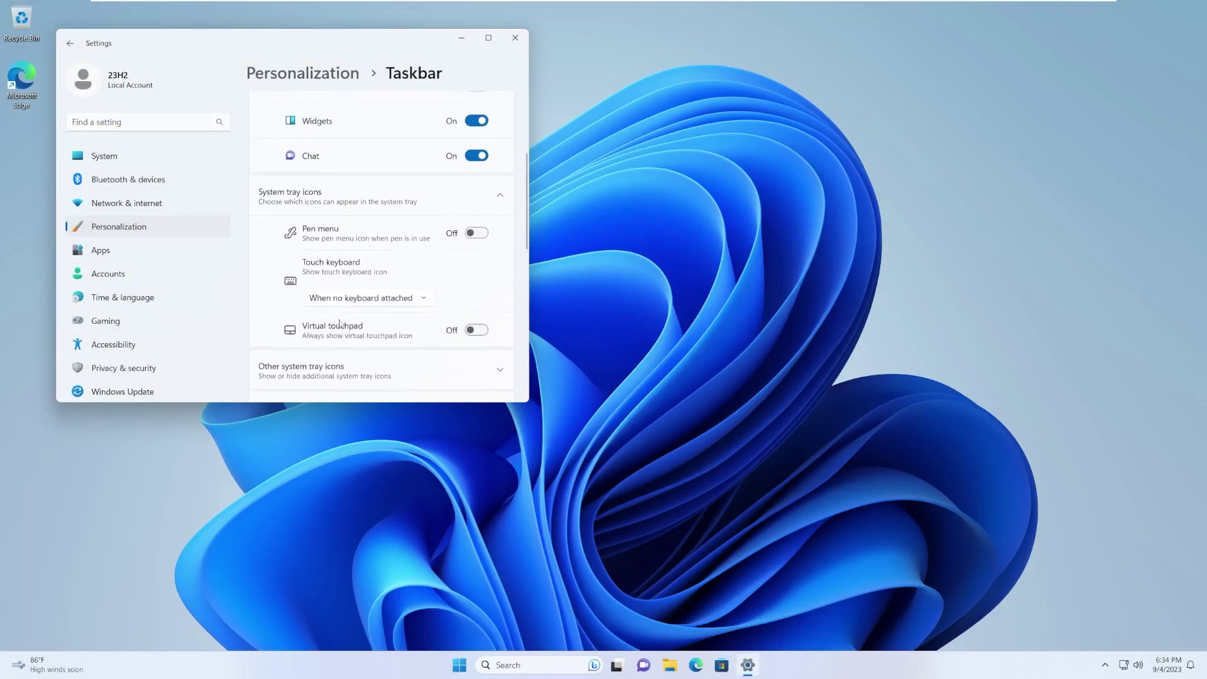
scroll(340, 324, down, 10)
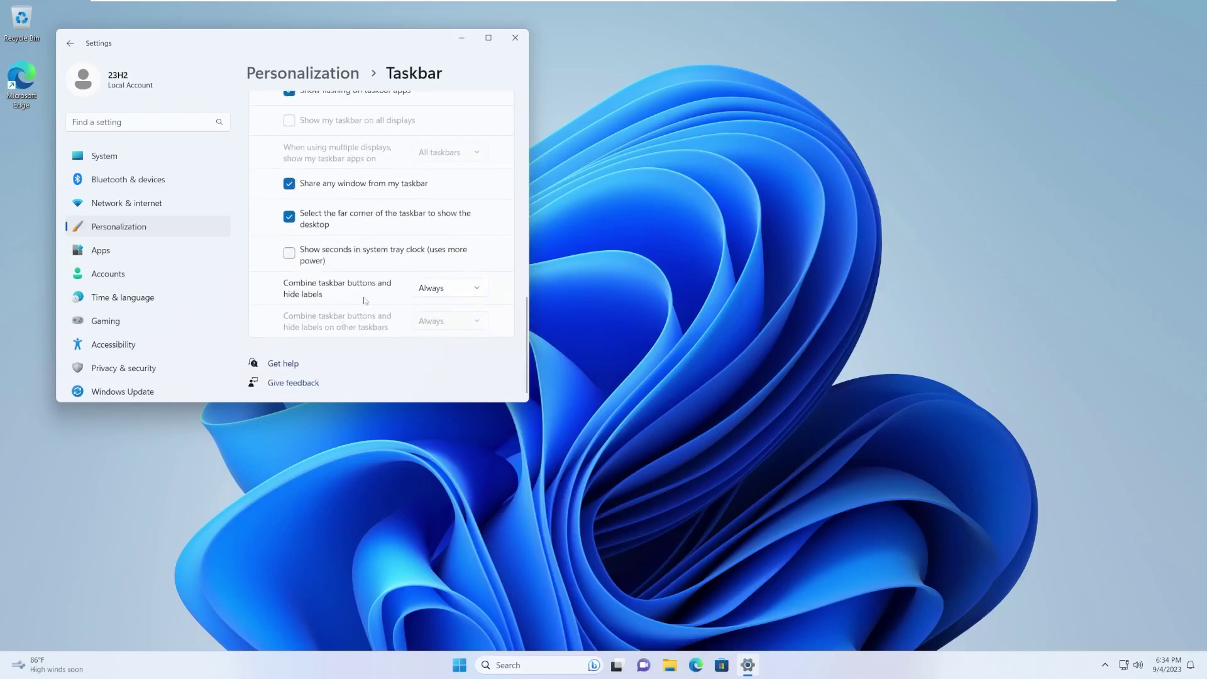
click(434, 292)
click(441, 336)
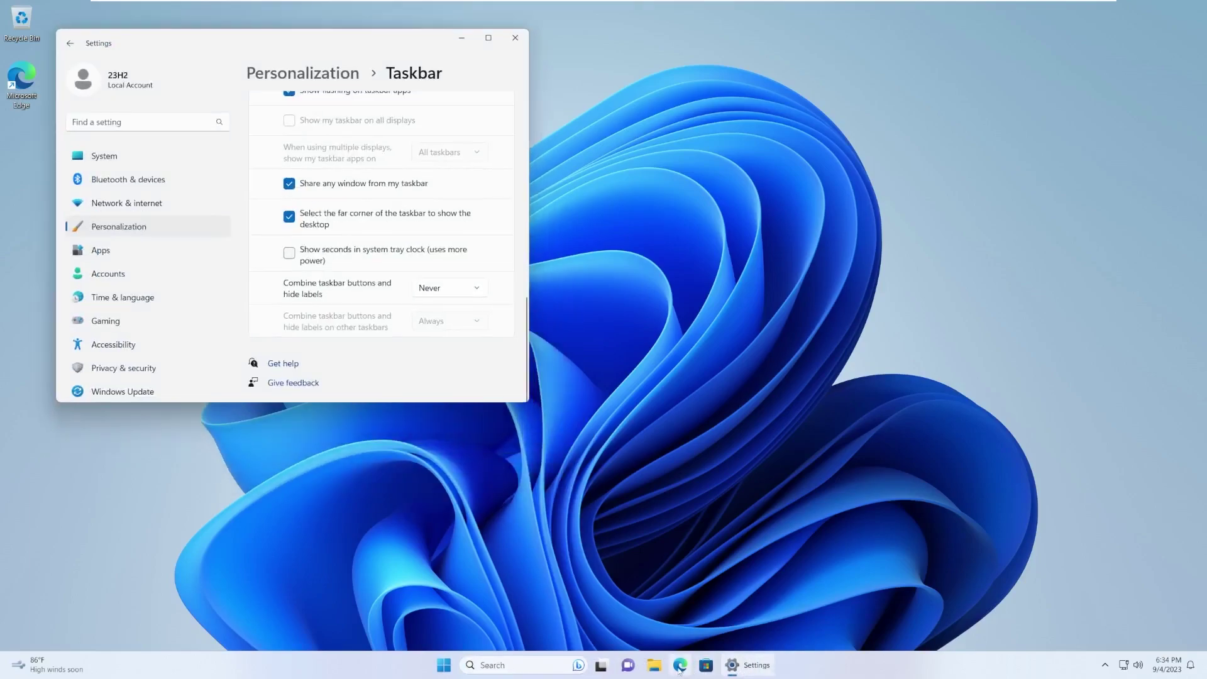
Step: Open two File Explorer windows to compare the labelled taskbar buttons, then close both
double_click(653, 665)
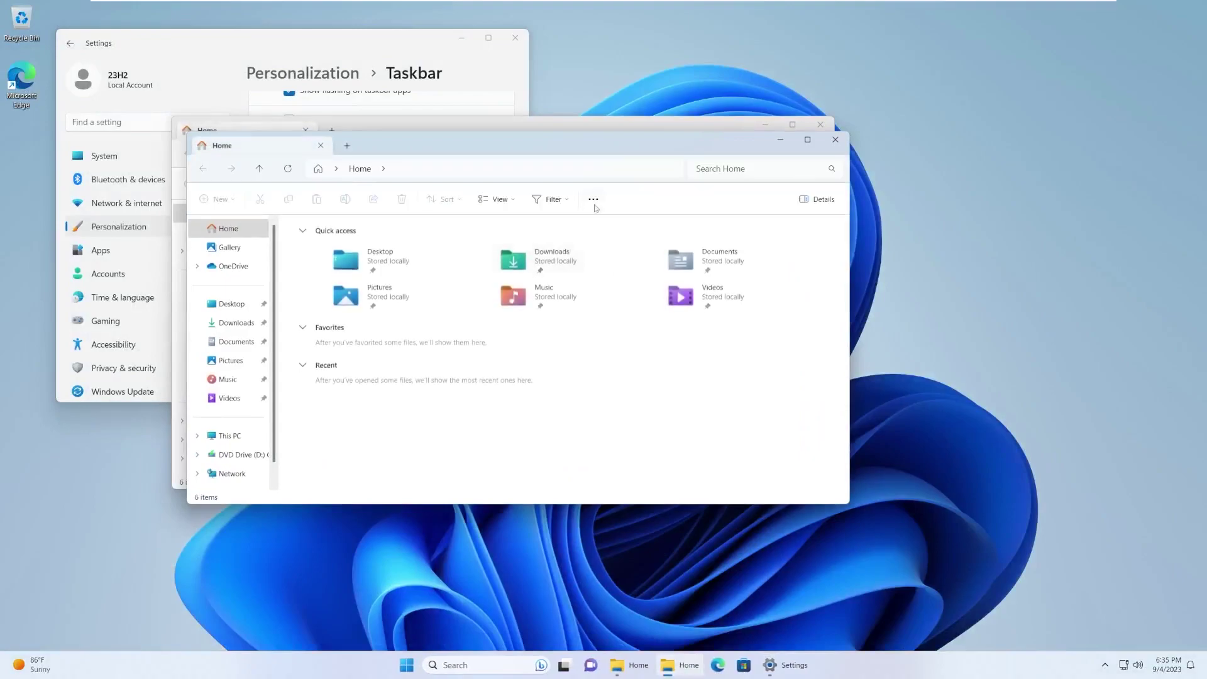
drag(592, 146, 937, 214)
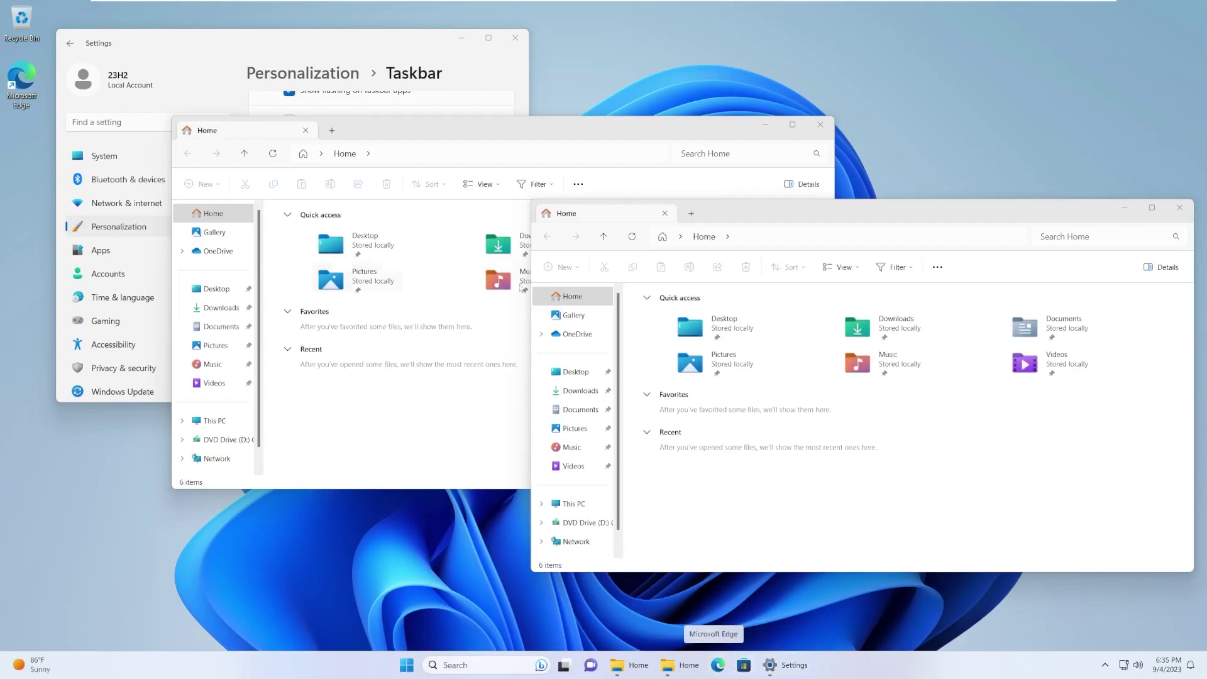
click(1179, 208)
key(alt+F4)
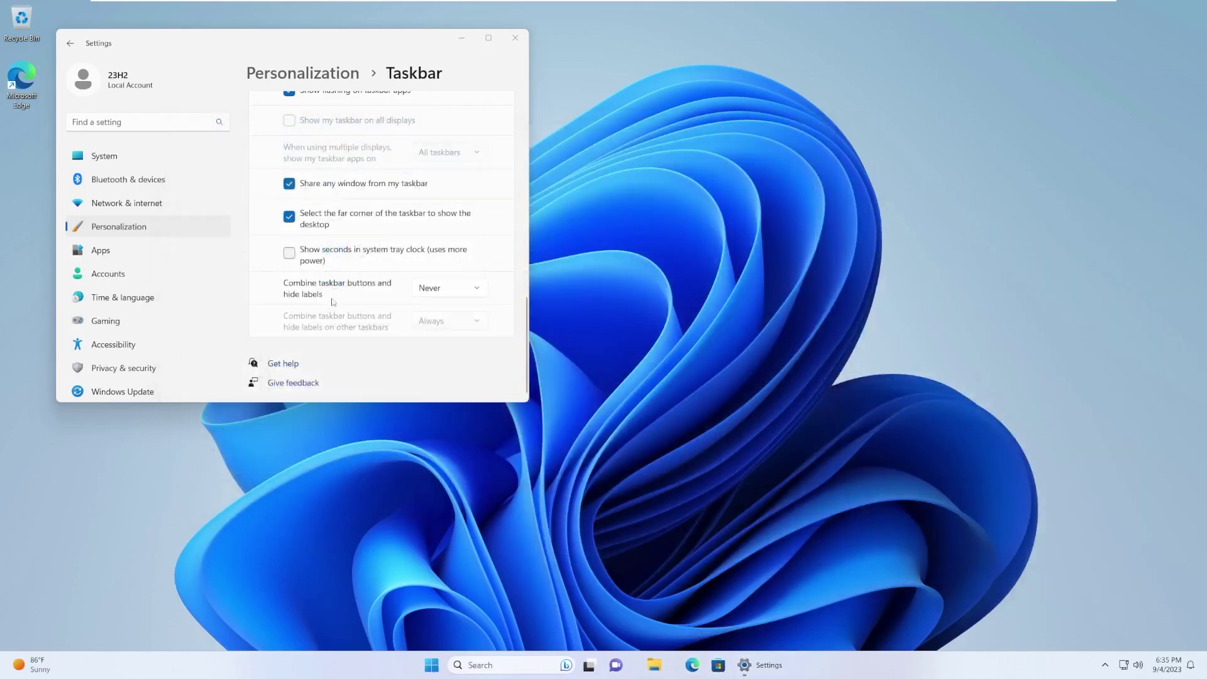
Step: Set Combine taskbar buttons back to Always, close Settings and start a Windows search
scroll(296, 252, up, 3)
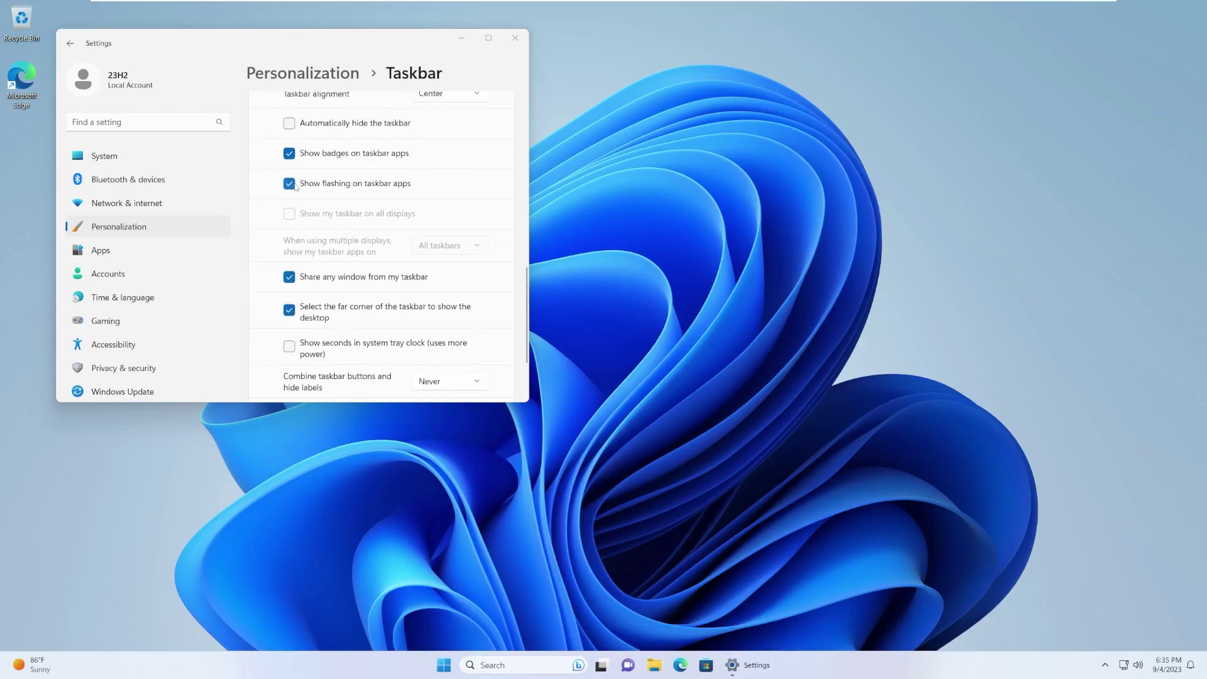
scroll(298, 272, down, 3)
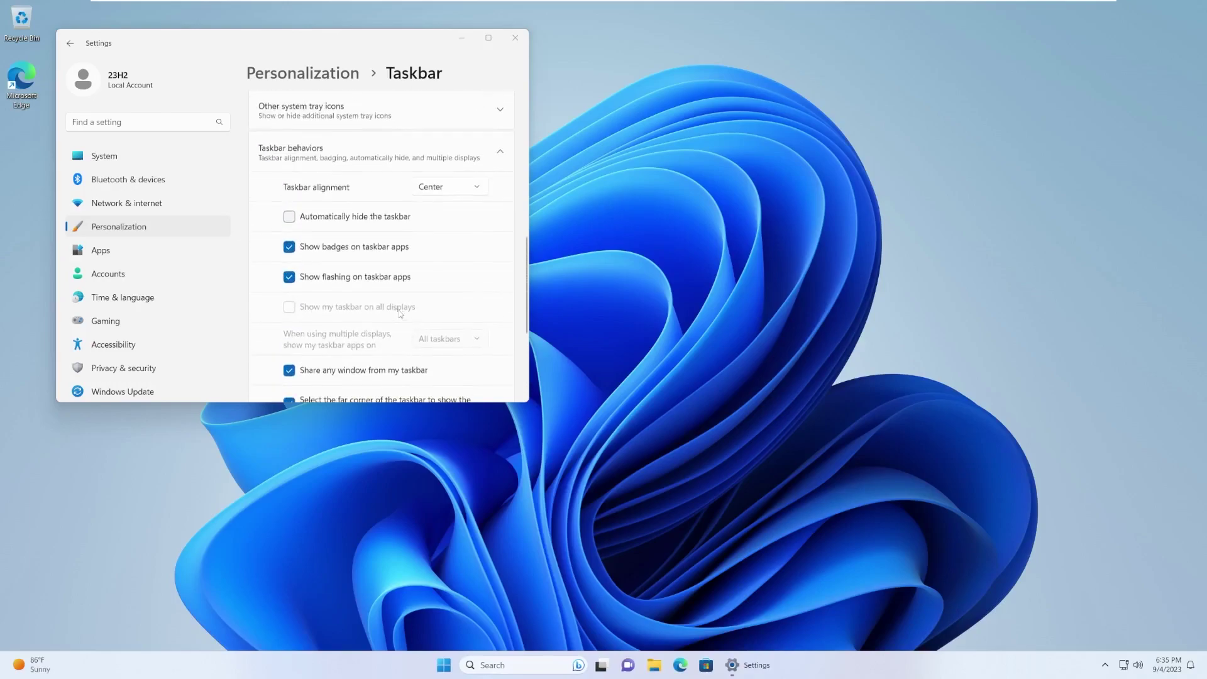
scroll(400, 314, down, 3)
click(444, 334)
click(453, 296)
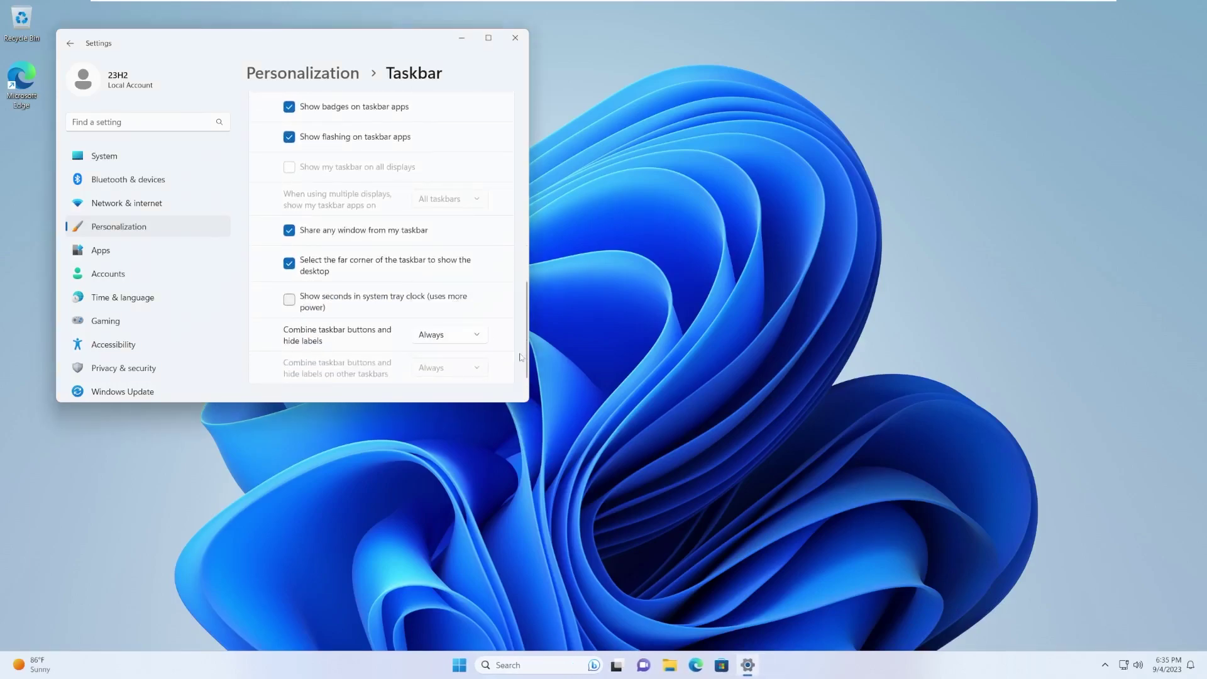
key(alt+F4)
click(509, 665)
Step: Search 'backup' to launch Windows Backup, listing Folders, Apps, Settings and Credentials
text(b)
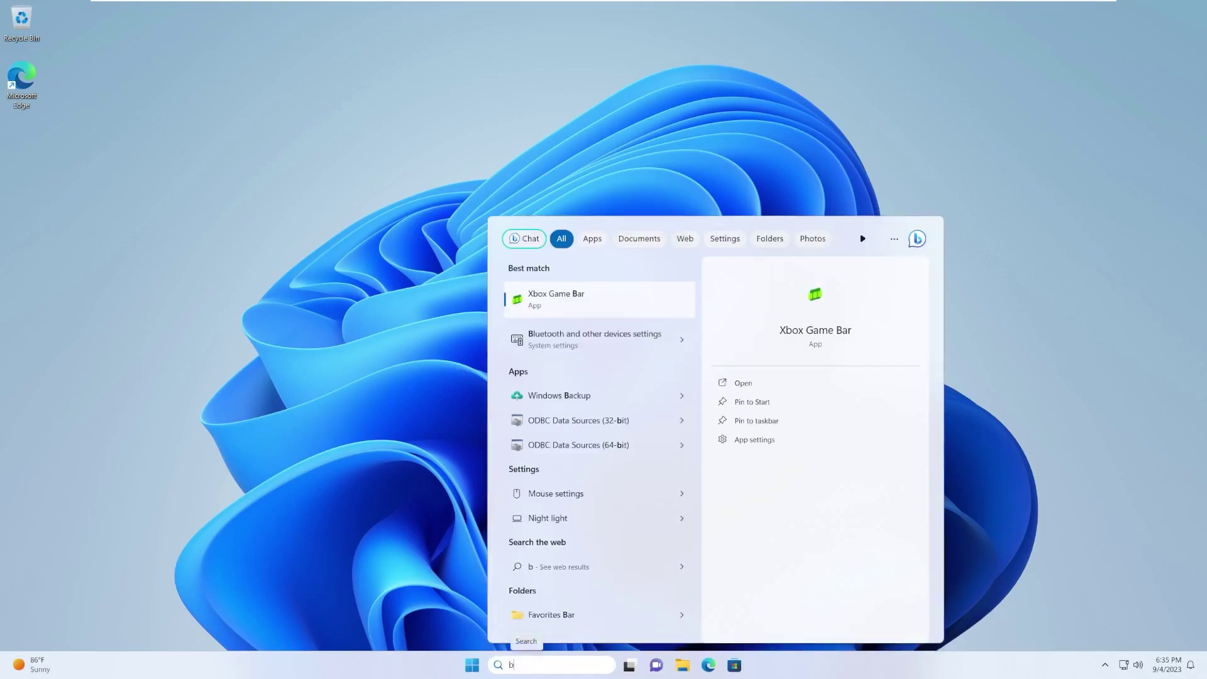
text(ackup)
key(Return)
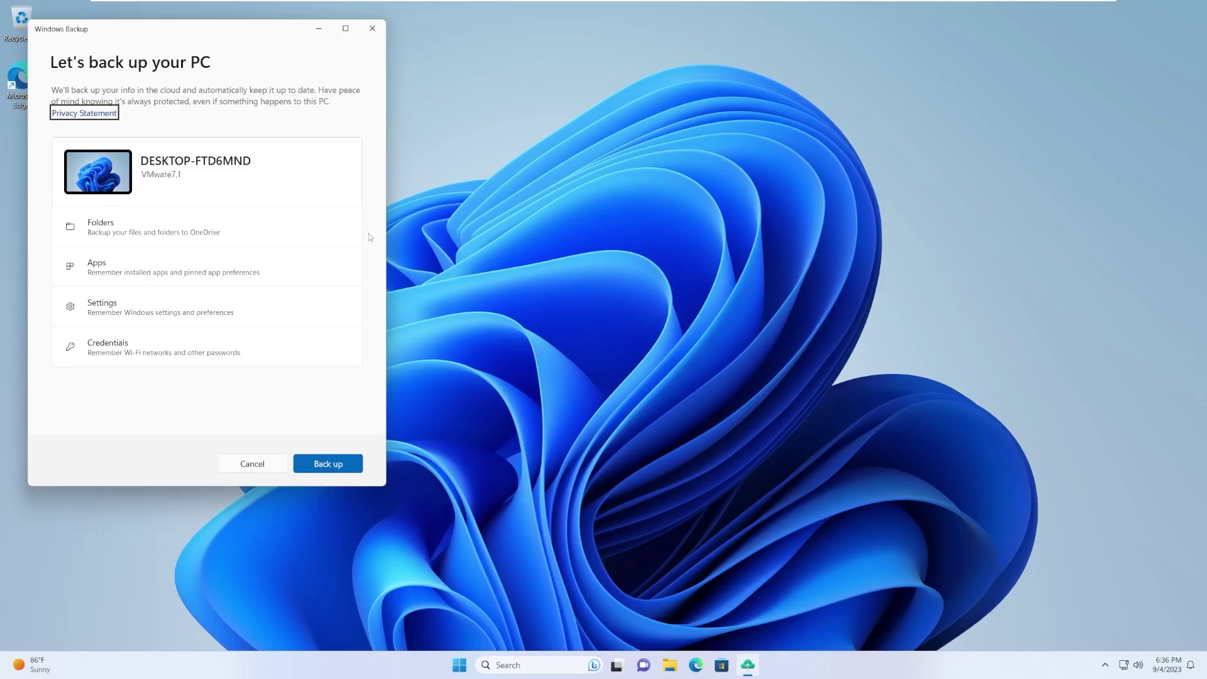
Step: Close Windows Backup, find Dynamic Lighting settings via 'rgb' in Start, and maximize Settings
key(alt+F4)
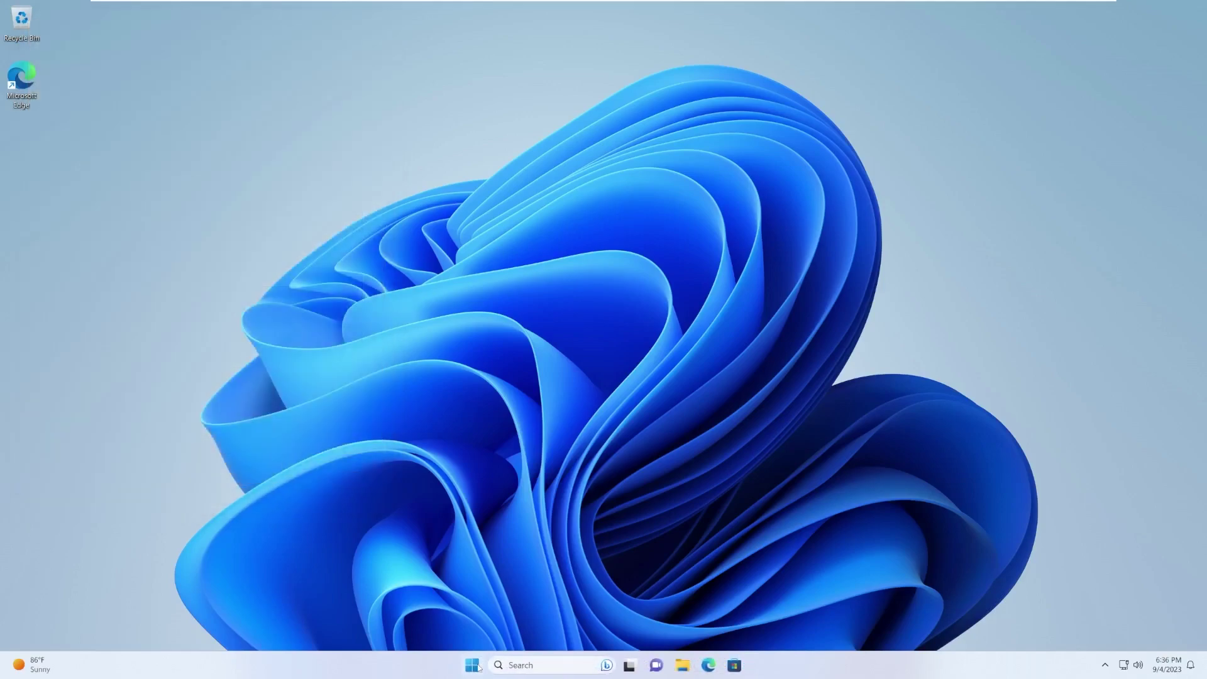
key(super)
text(rgb)
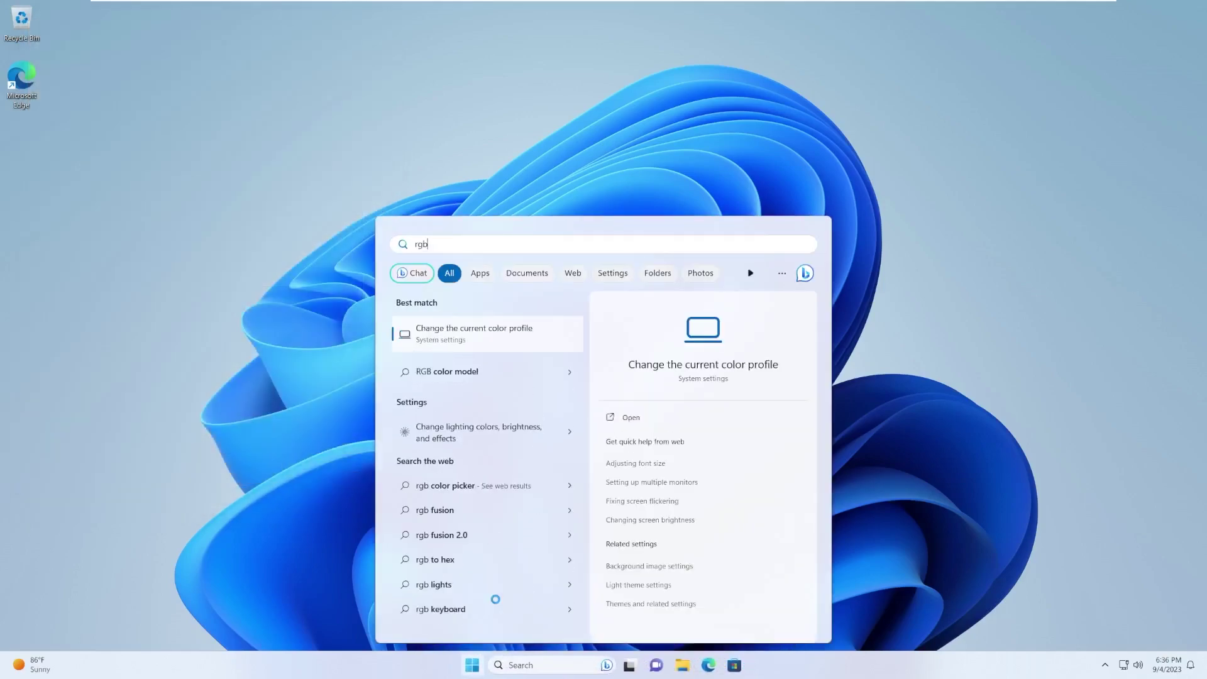
click(511, 439)
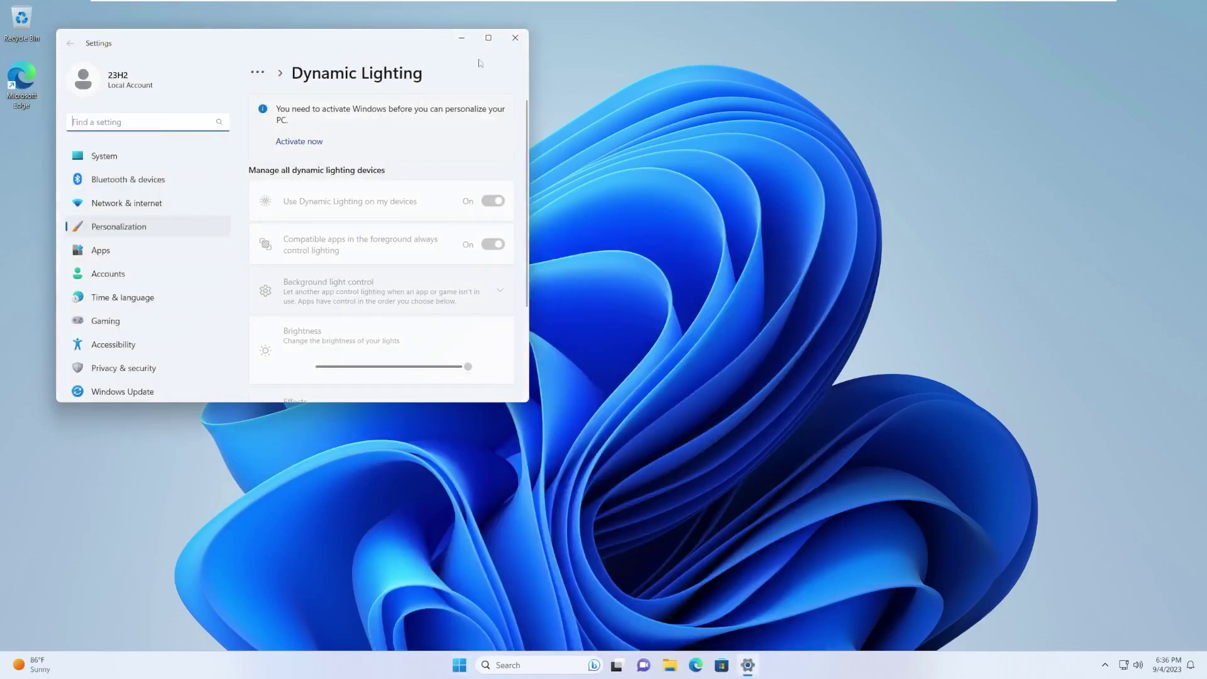
click(488, 37)
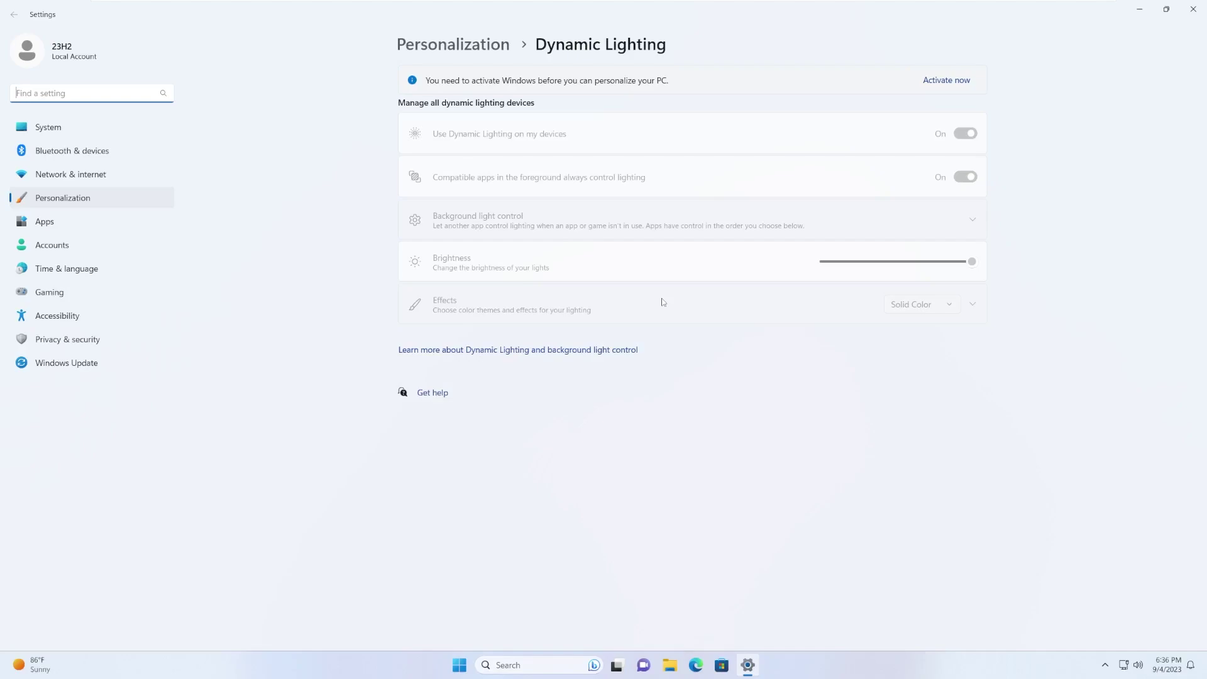
Step: Navigate to System > Storage > Disks & volumes with Settings maximized
click(29, 122)
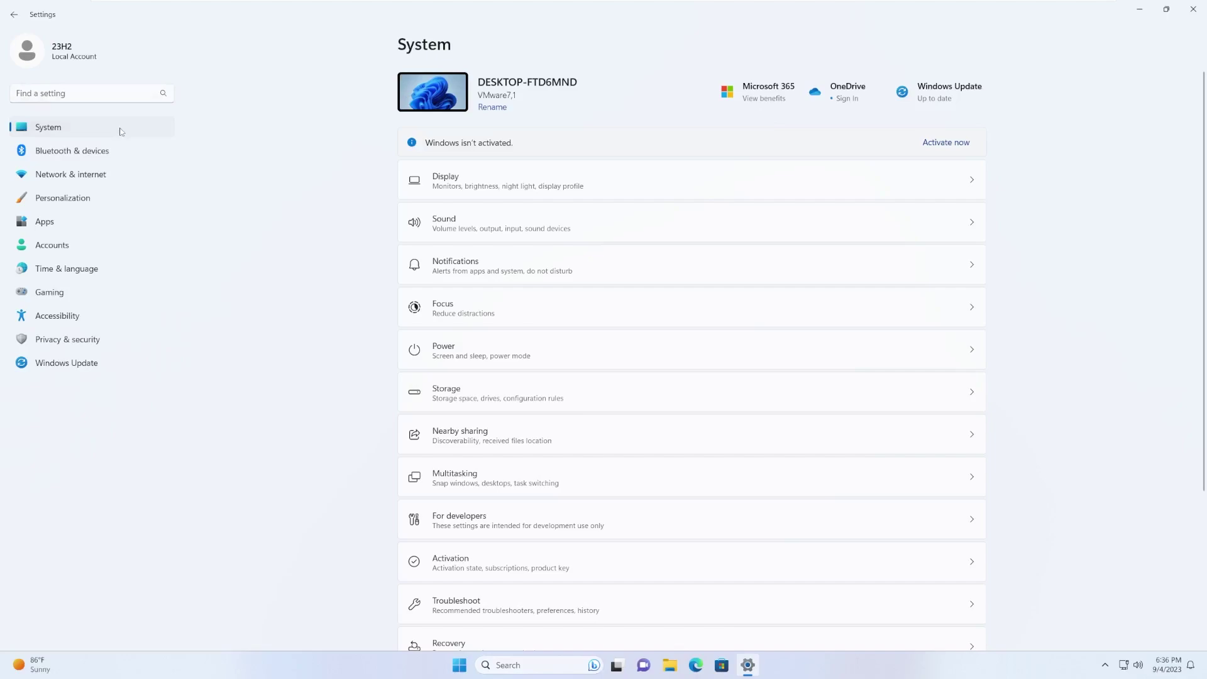
drag(291, 14, 415, 1)
scroll(351, 378, down, 2)
scroll(352, 380, up, 2)
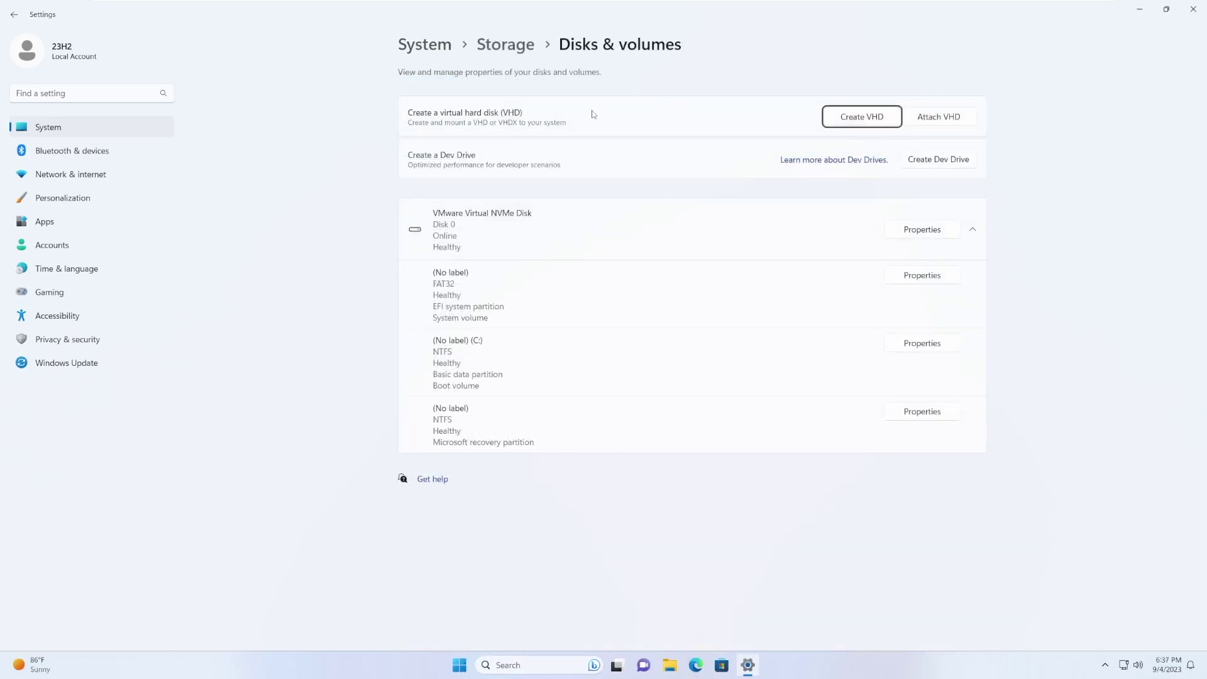
Step: Preview the Create VHD and Attach VHD dialogs, cancelling each
click(838, 120)
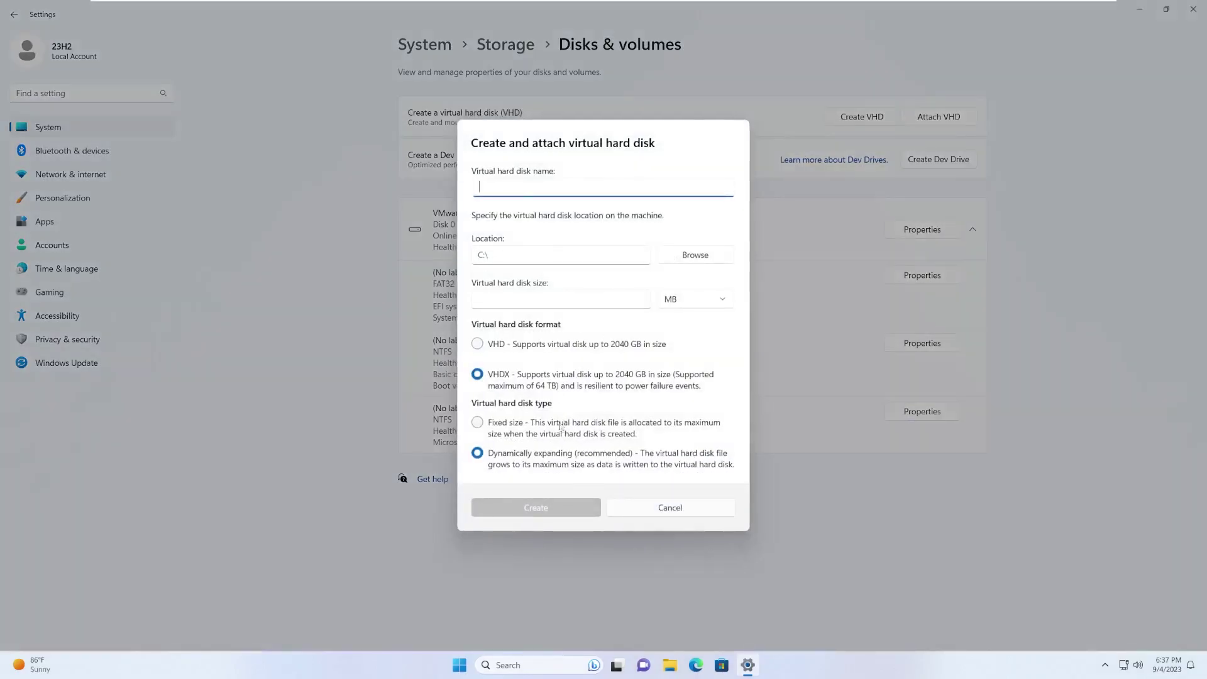
click(672, 510)
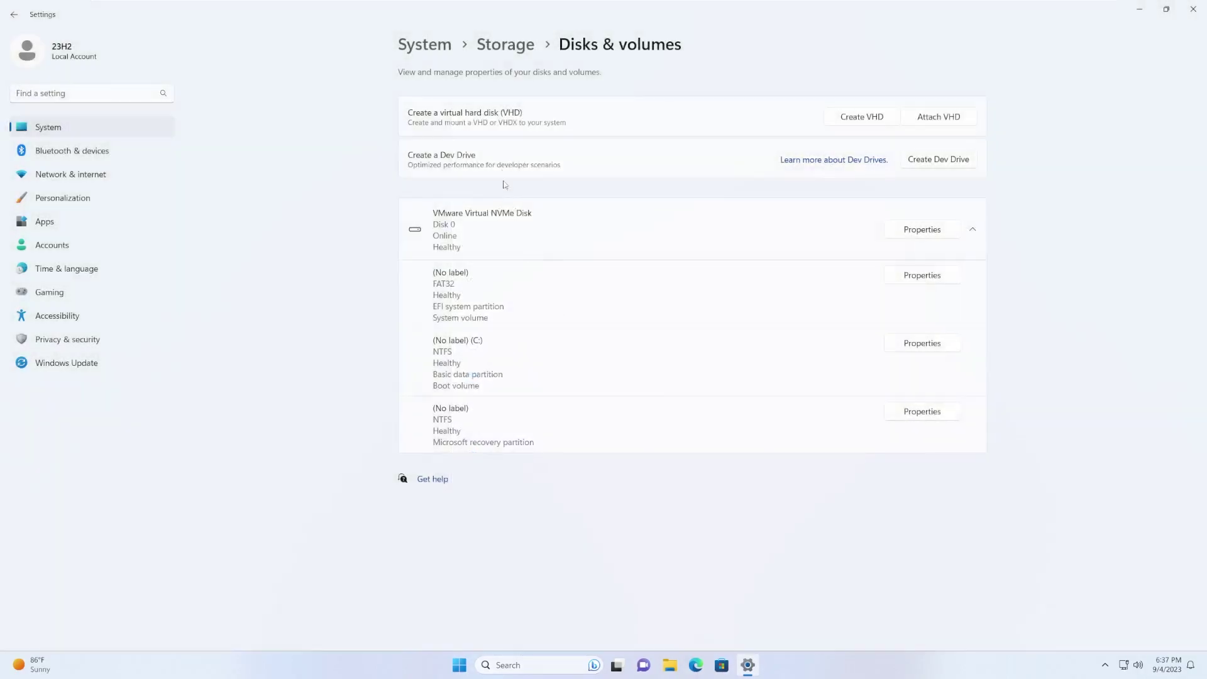
click(905, 121)
click(668, 383)
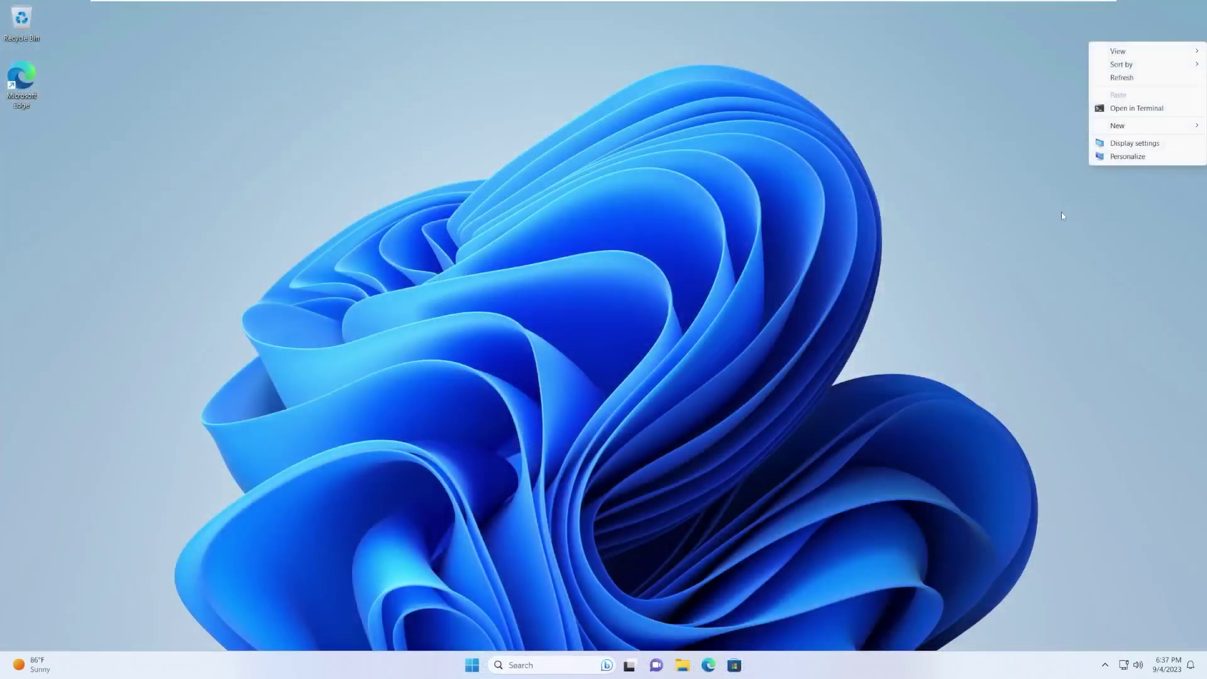
Step: Close Settings, browse the Widgets board, then bring up the desktop shortcut menu
click(1062, 212)
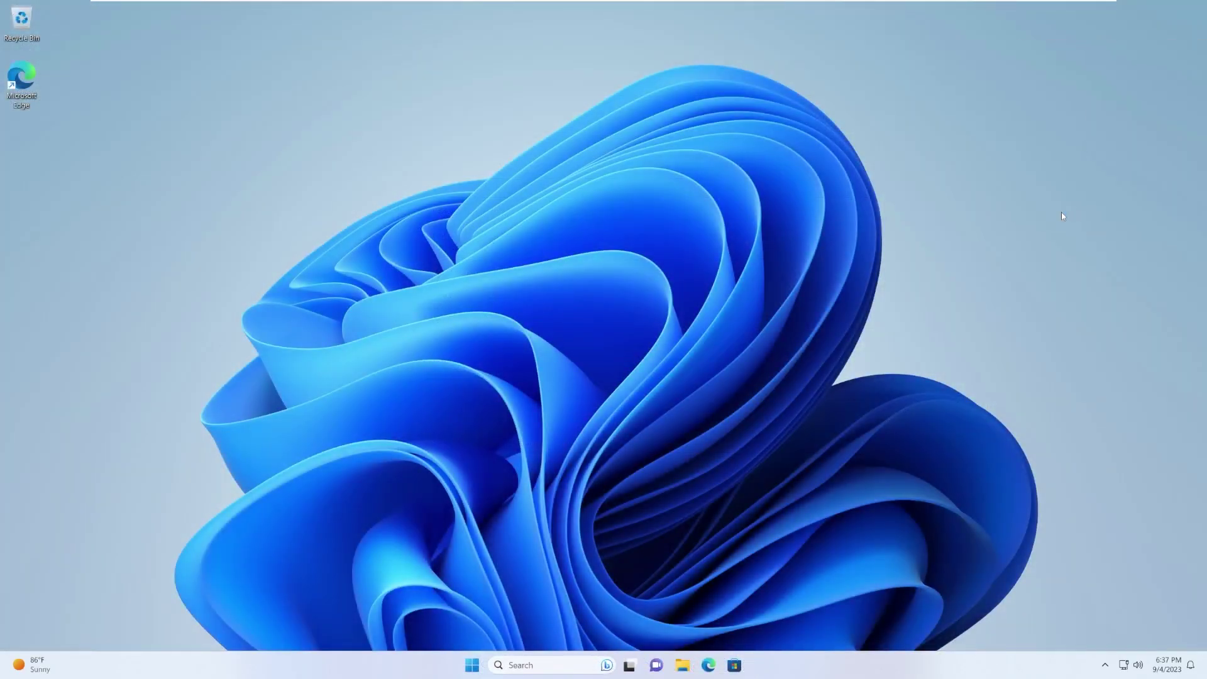
click(44, 657)
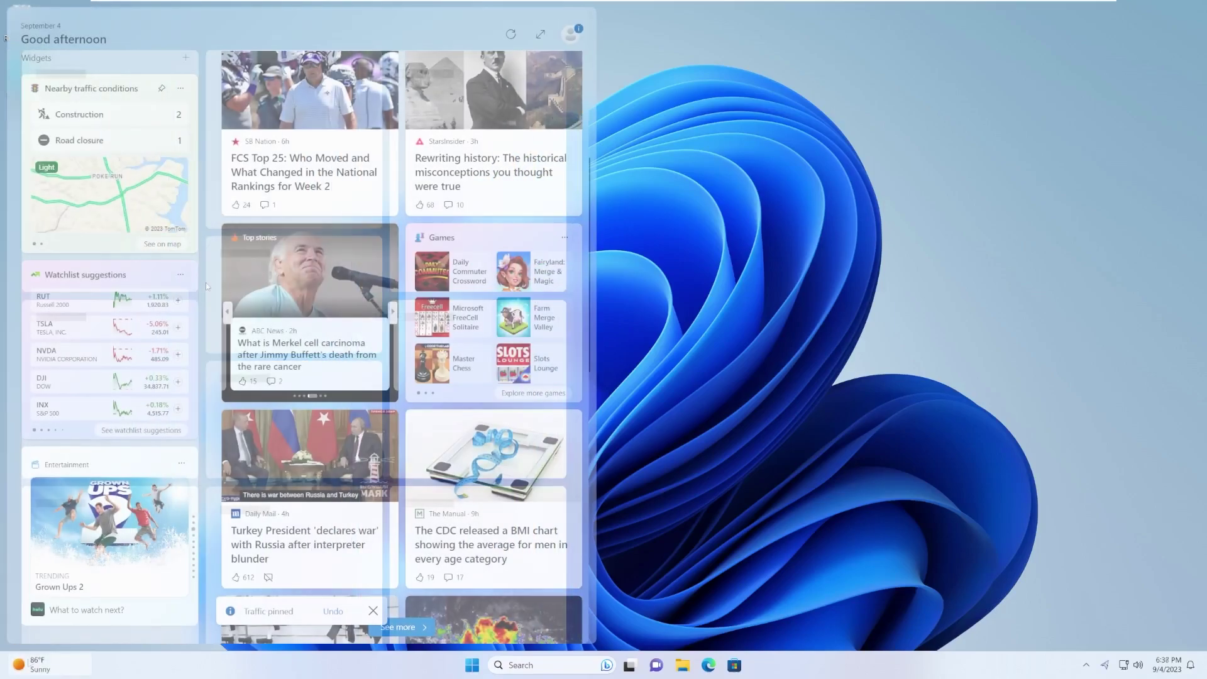
scroll(230, 366, down, 5)
scroll(230, 366, up, 5)
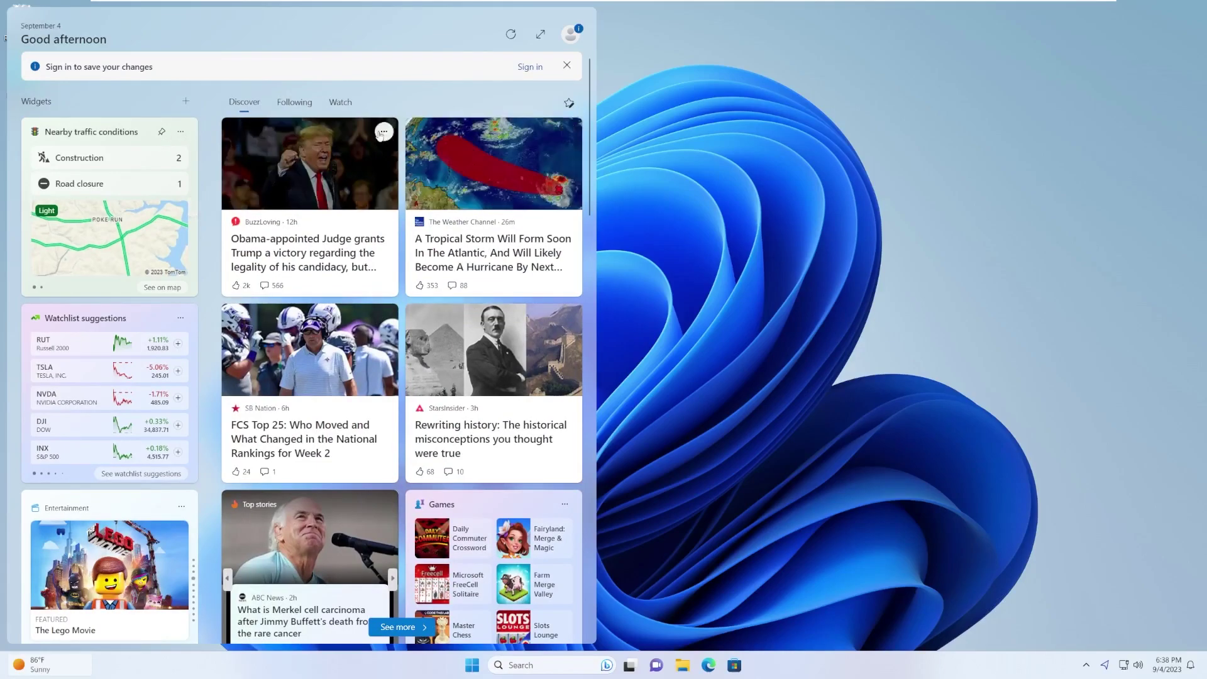
click(690, 222)
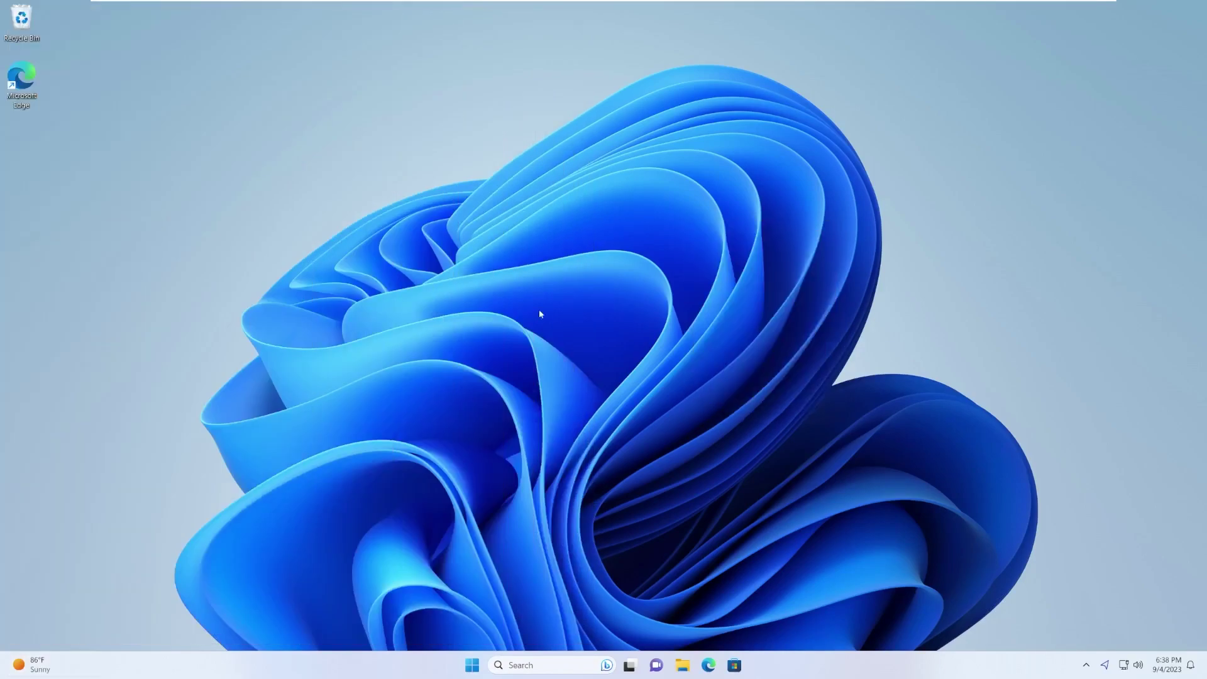
right_click(698, 340)
Step: Open Personalization settings, then browse the Microsoft Store AI Hub listings and close the Store
click(771, 478)
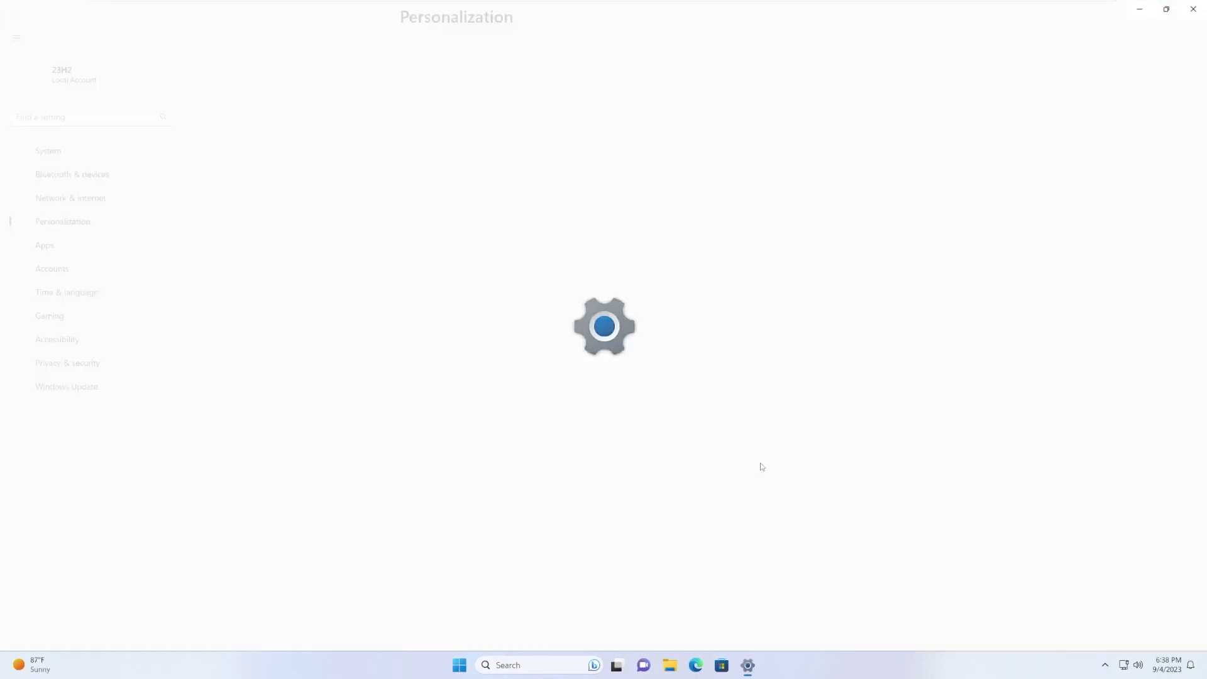
scroll(748, 433, down, 1)
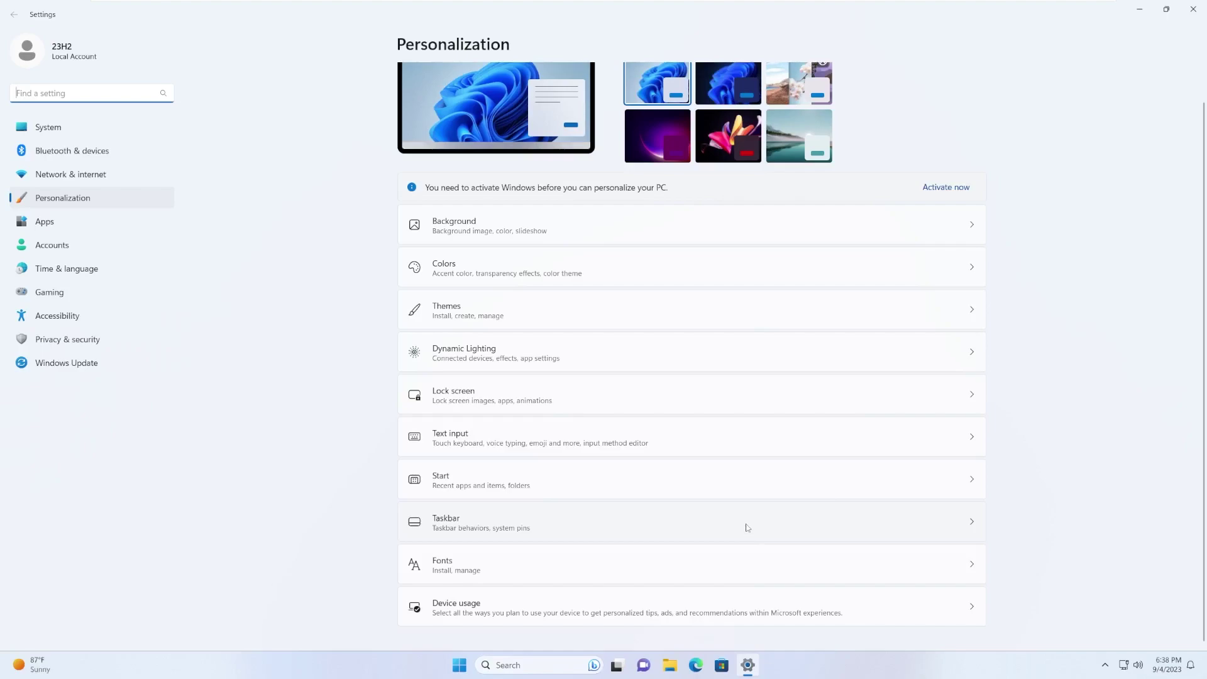
click(721, 665)
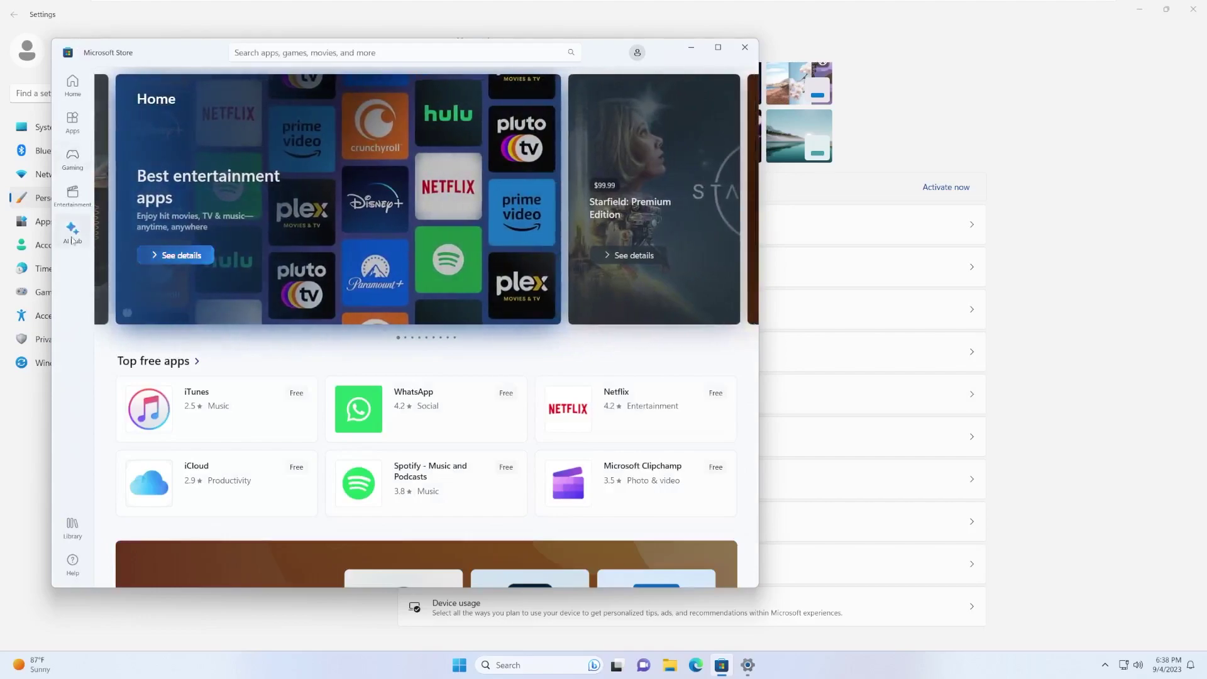
click(72, 231)
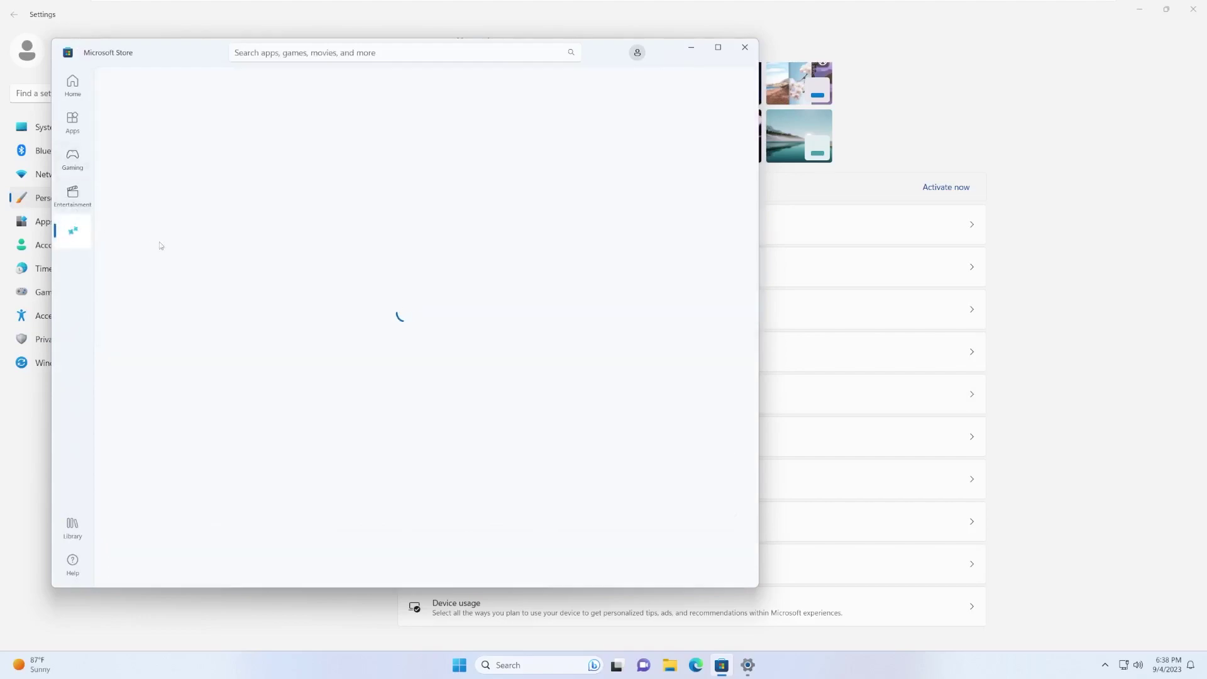
drag(207, 53, 231, 47)
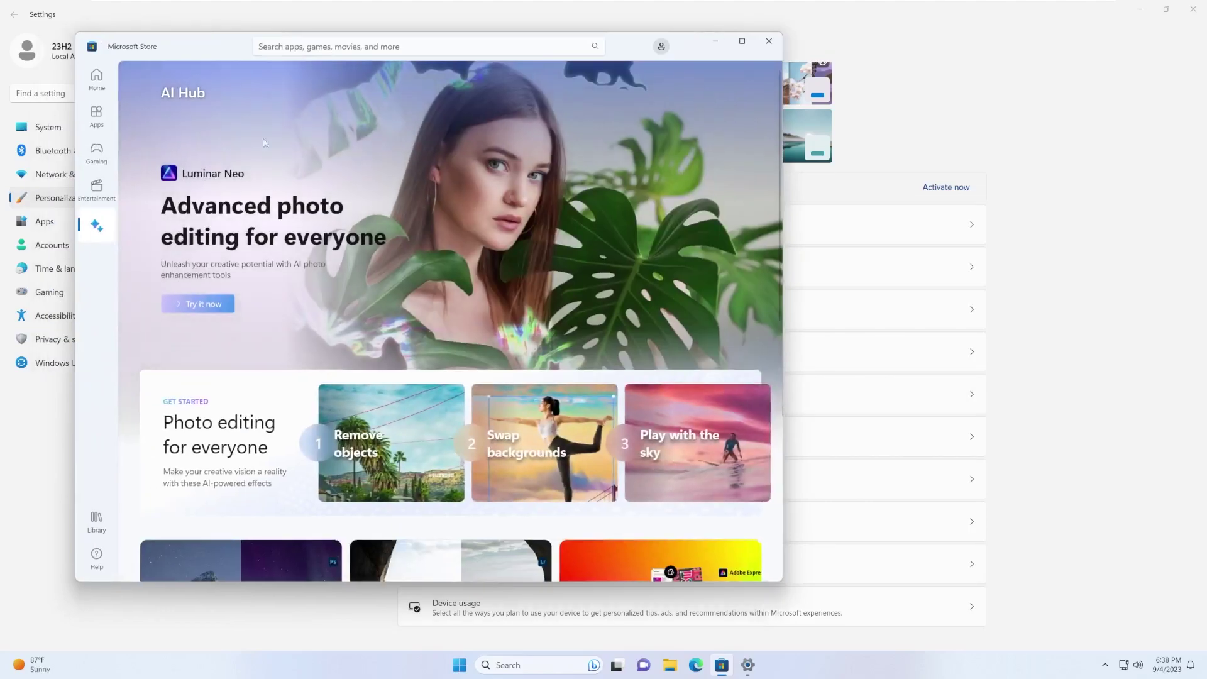
scroll(243, 284, down, 5)
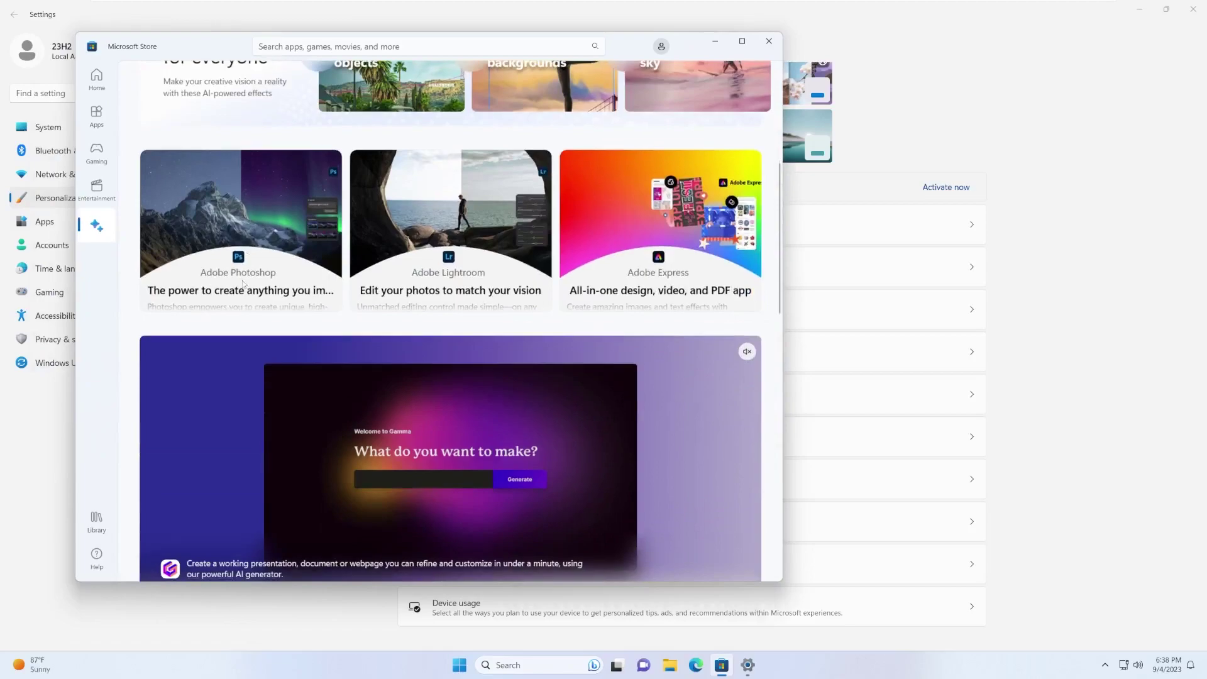
scroll(243, 285, down, 8)
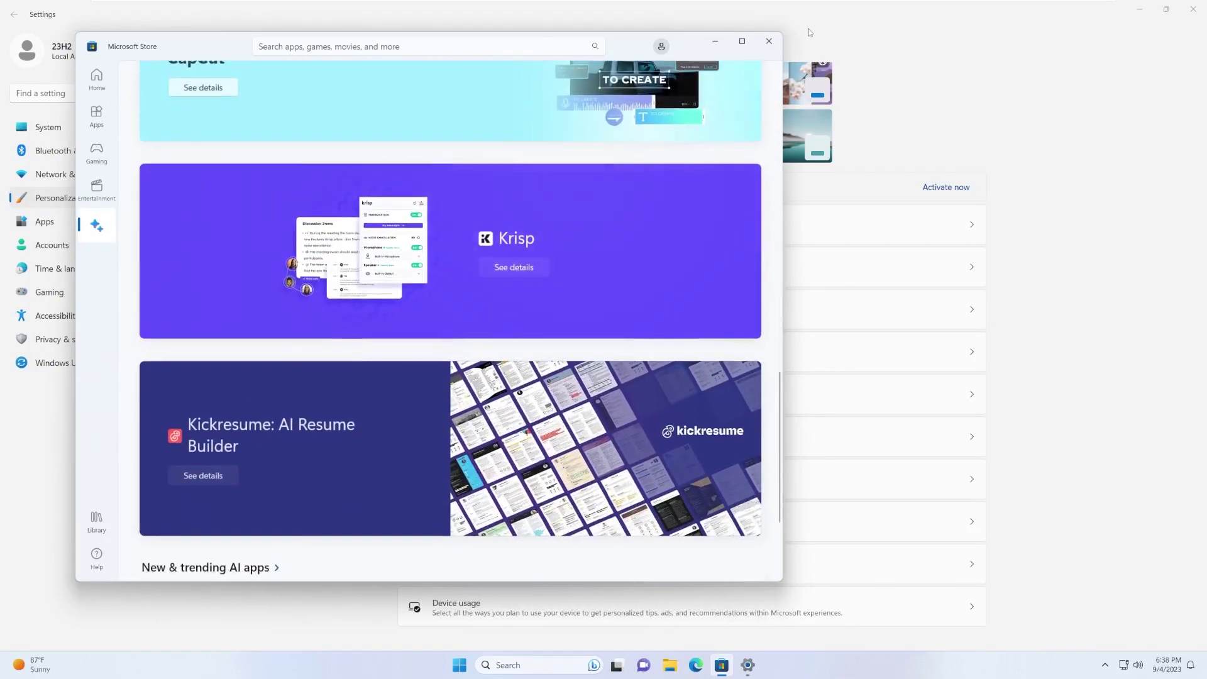
click(769, 41)
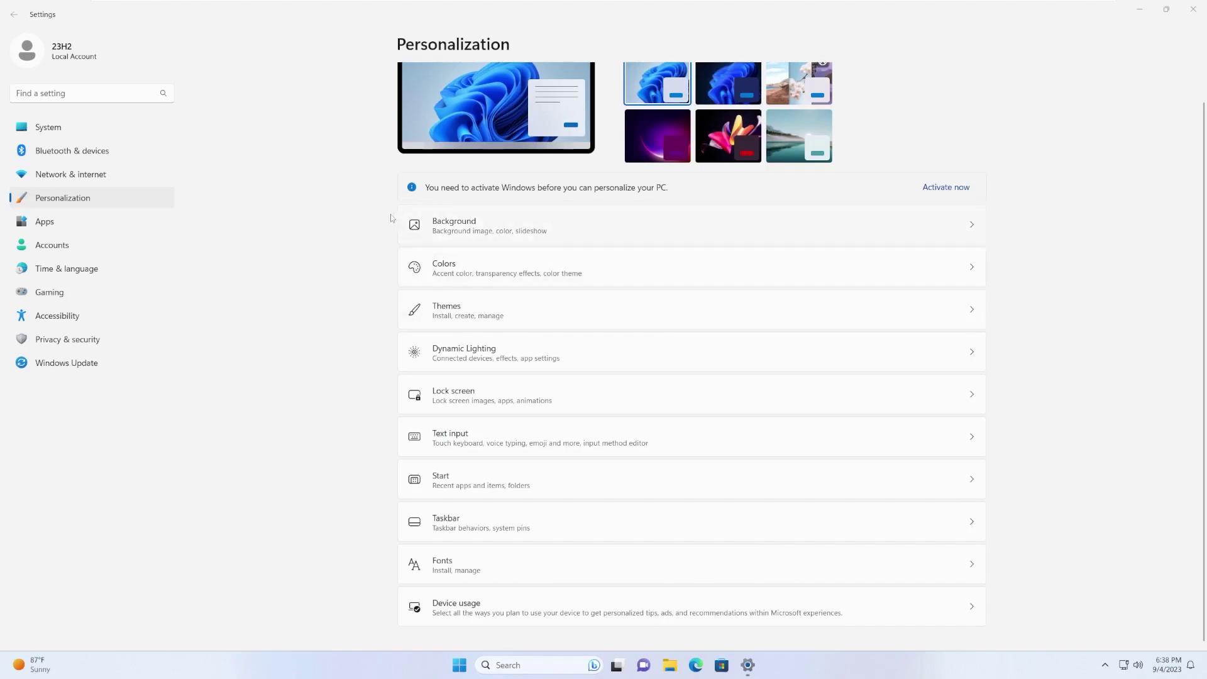
Step: View the Ethernet, Proxy and Dial-up pages under Network & internet
click(91, 174)
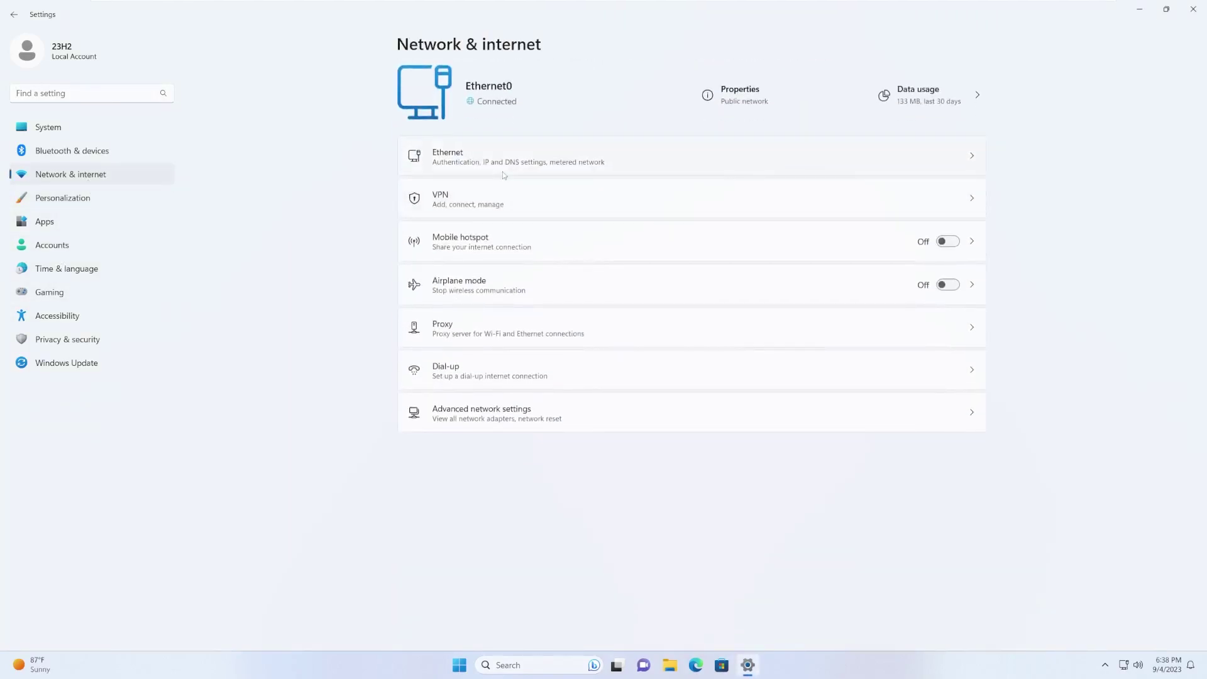
click(548, 146)
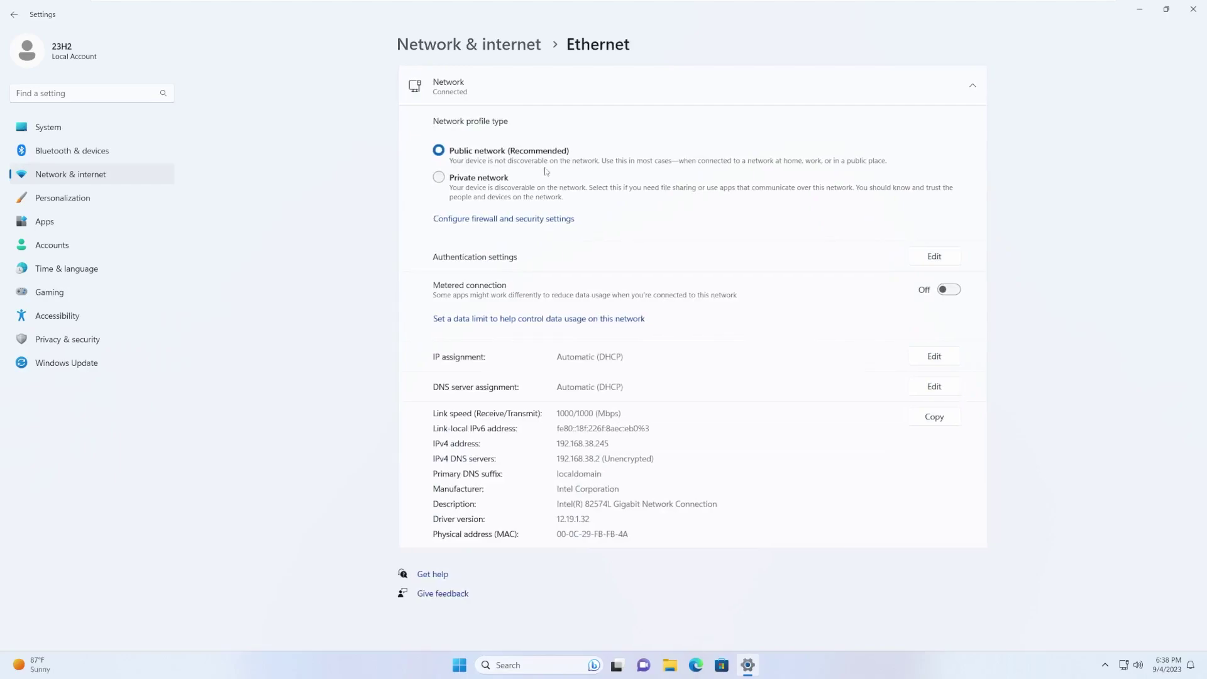
key(alt+Left)
click(542, 338)
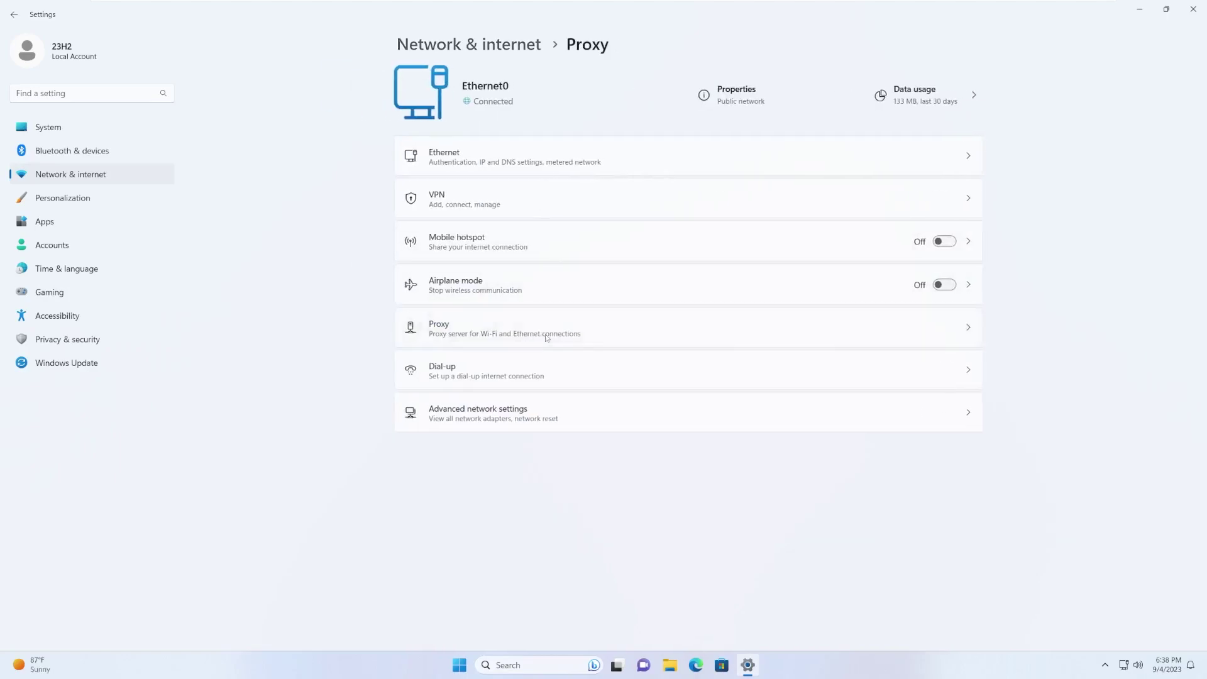
key(alt+Left)
click(547, 376)
key(alt+Left)
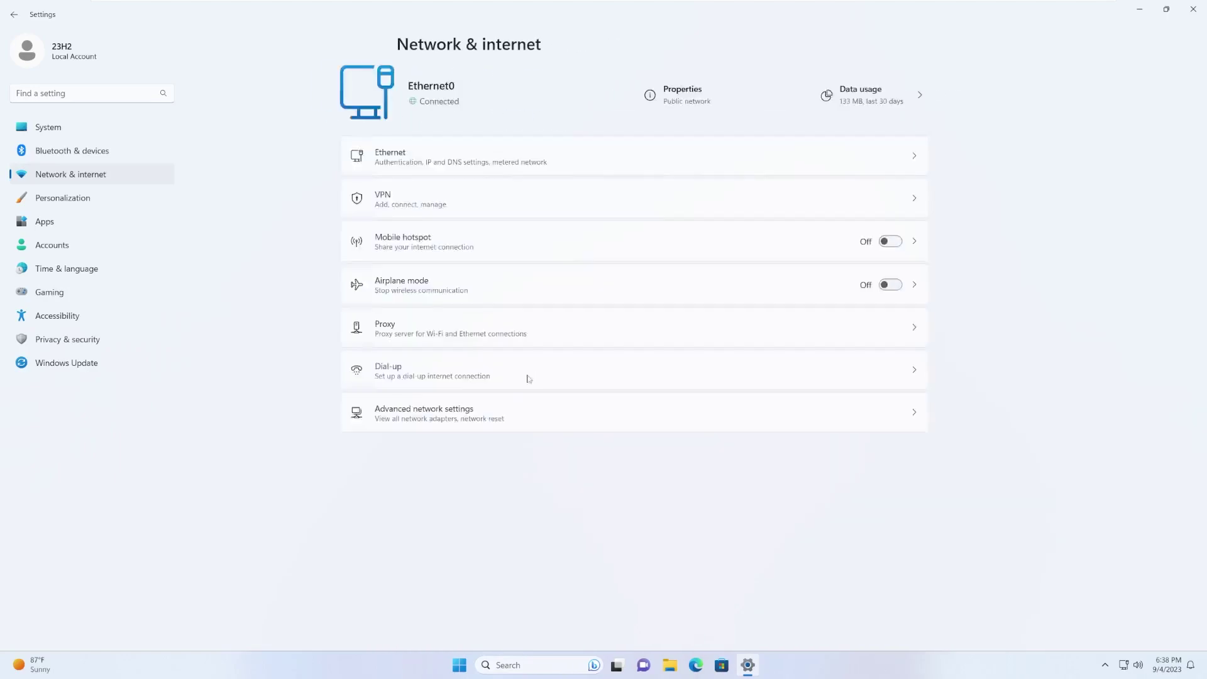
Step: Preview Dial-up's new connection setup and Advanced network settings, ending on Ethernet details
click(536, 378)
click(470, 72)
click(757, 200)
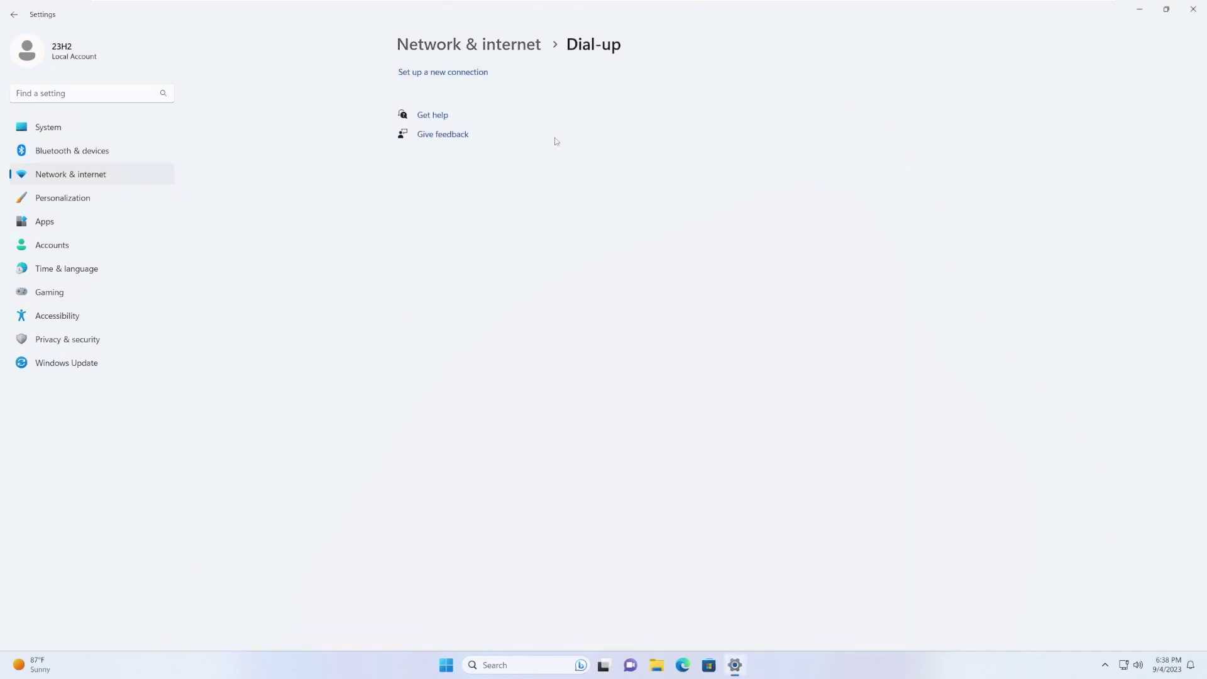
key(alt+Left)
click(532, 413)
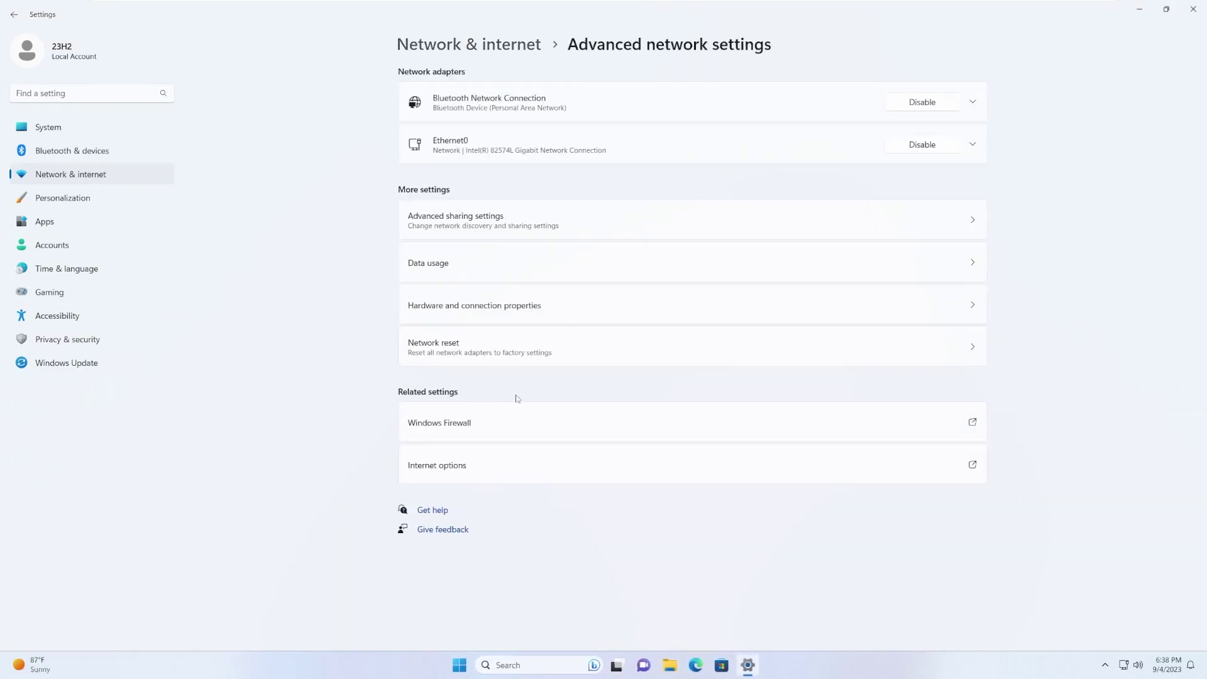
key(alt+Left)
click(487, 165)
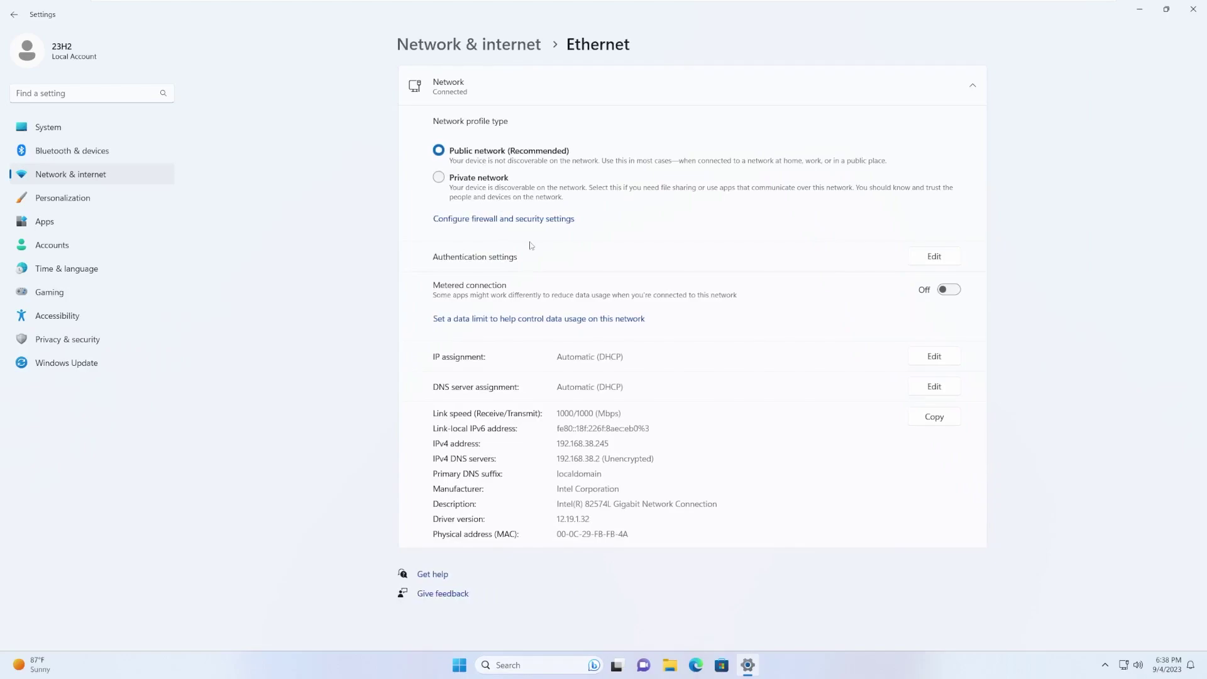
Step: In Taskbar behaviors, toggle Show seconds in system tray clock on, then back off
right_click(842, 666)
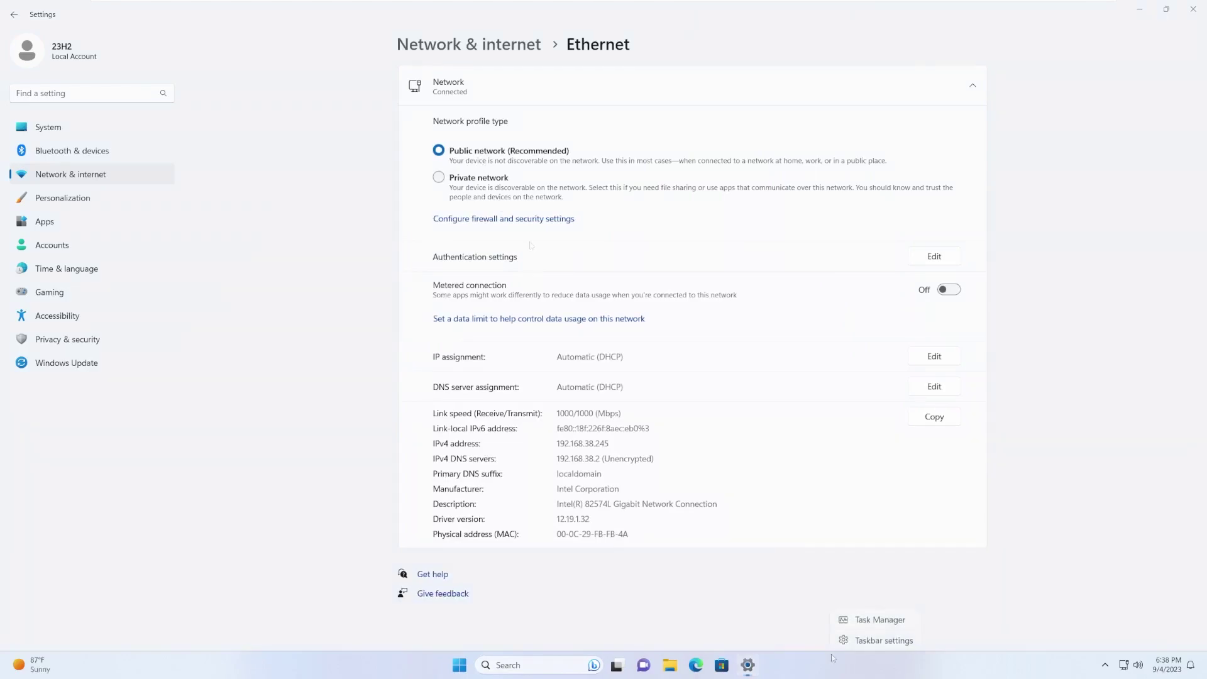
click(877, 645)
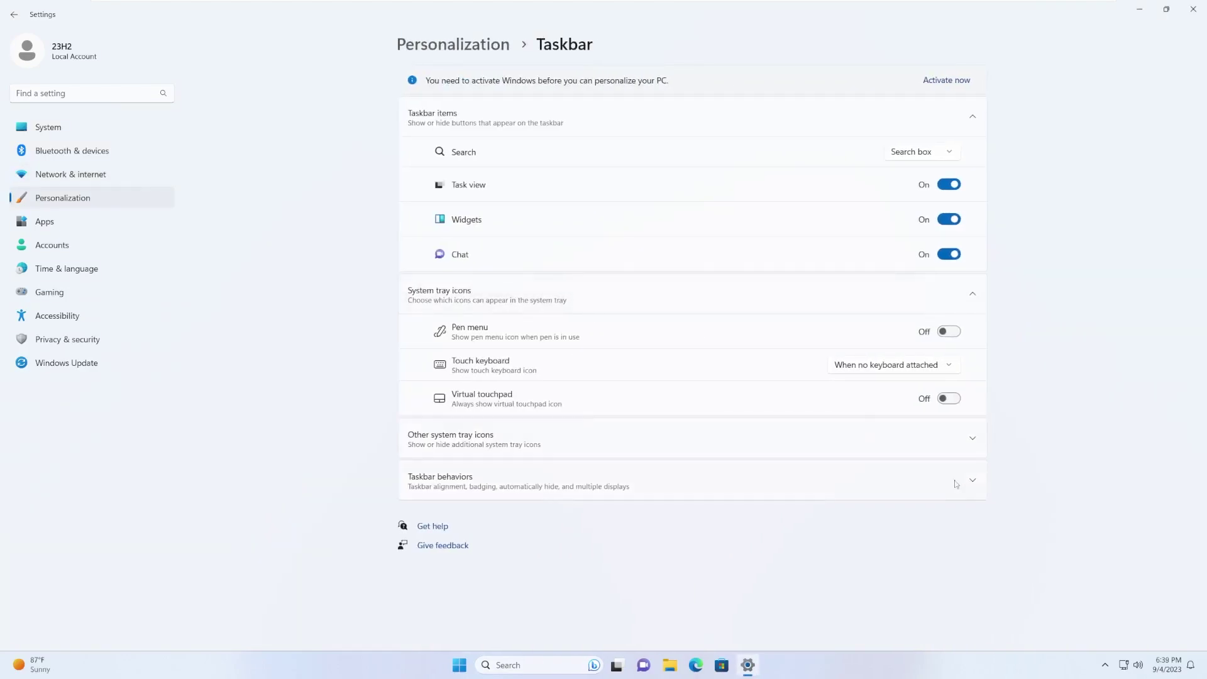
click(956, 483)
scroll(520, 410, down, 3)
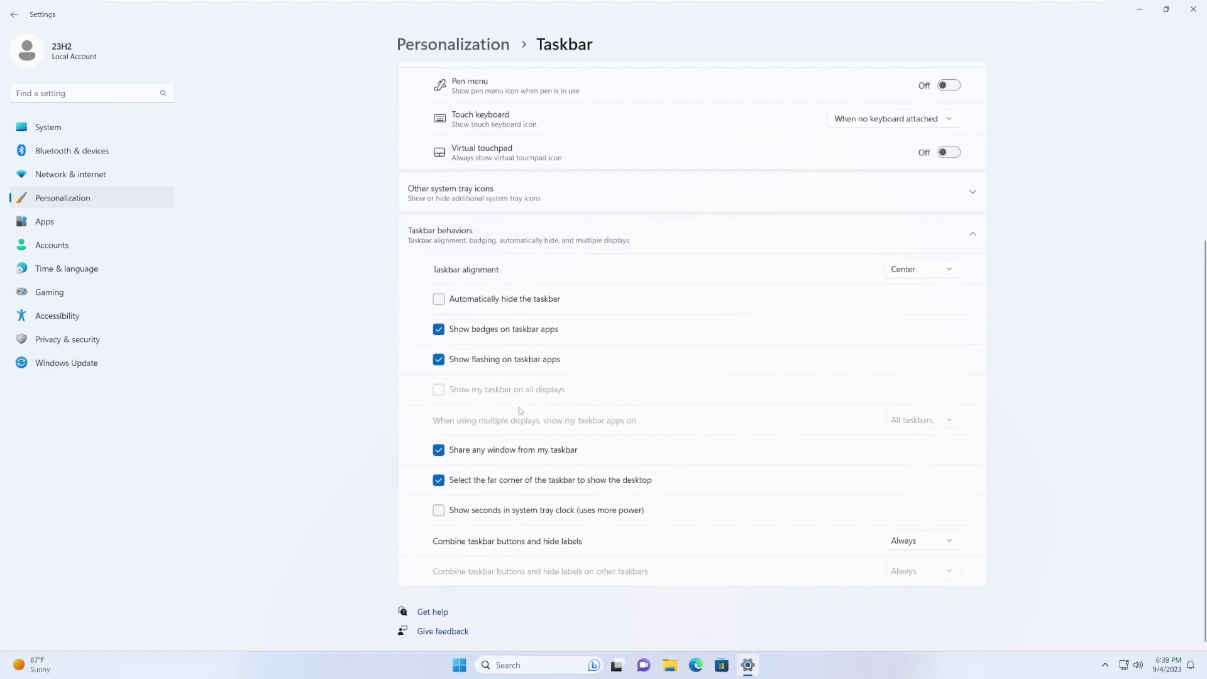
click(508, 515)
click(509, 514)
Step: Switch on Nearby sharing from the tray panel, then close the Settings window
click(1185, 668)
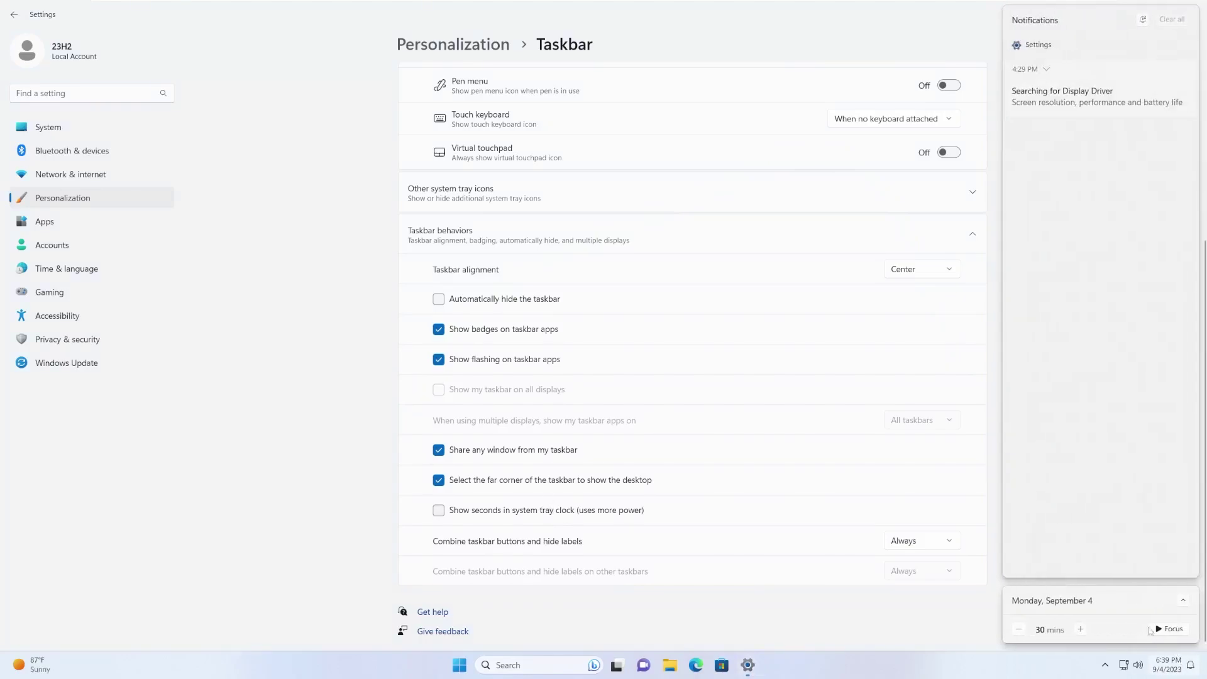
click(1094, 536)
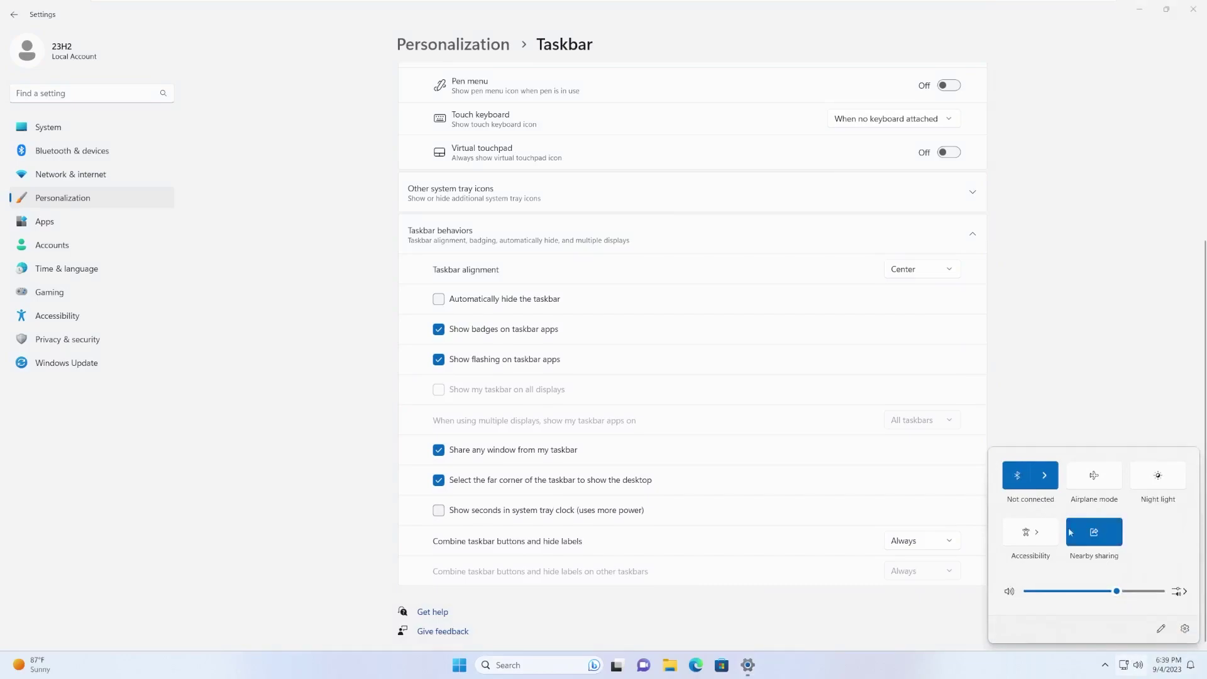
click(1193, 9)
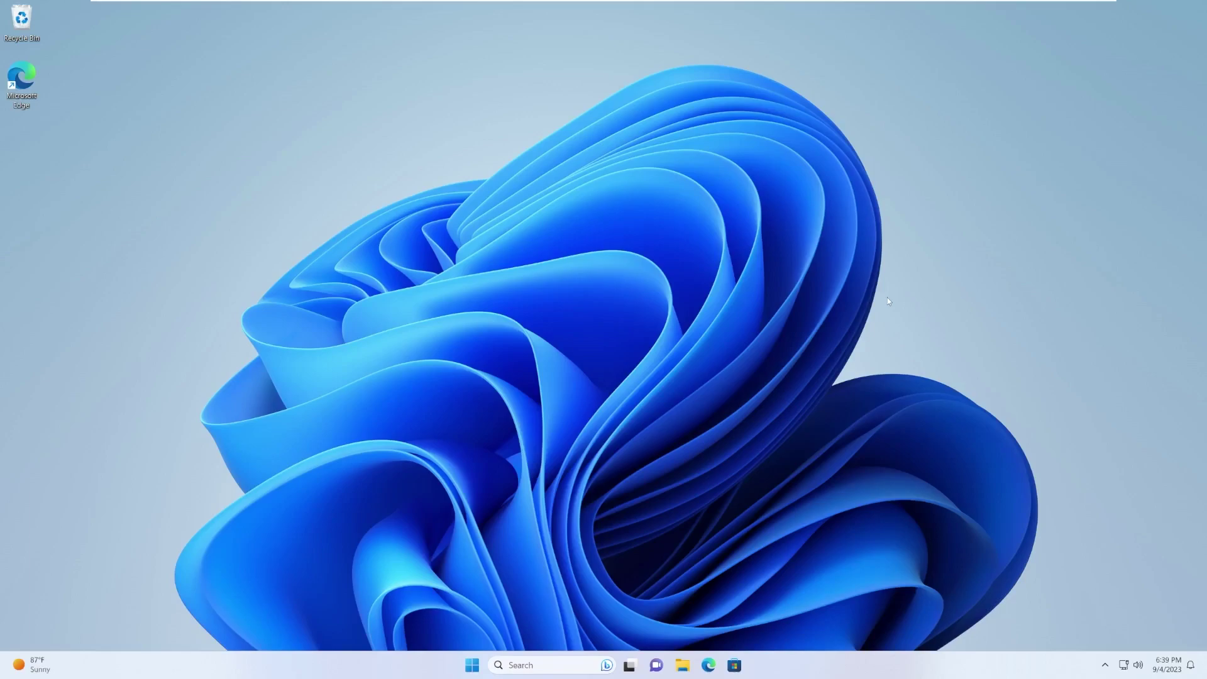
Step: Launch Settings from Start and close it, then show the desktop menu listing Open in Terminal
click(473, 665)
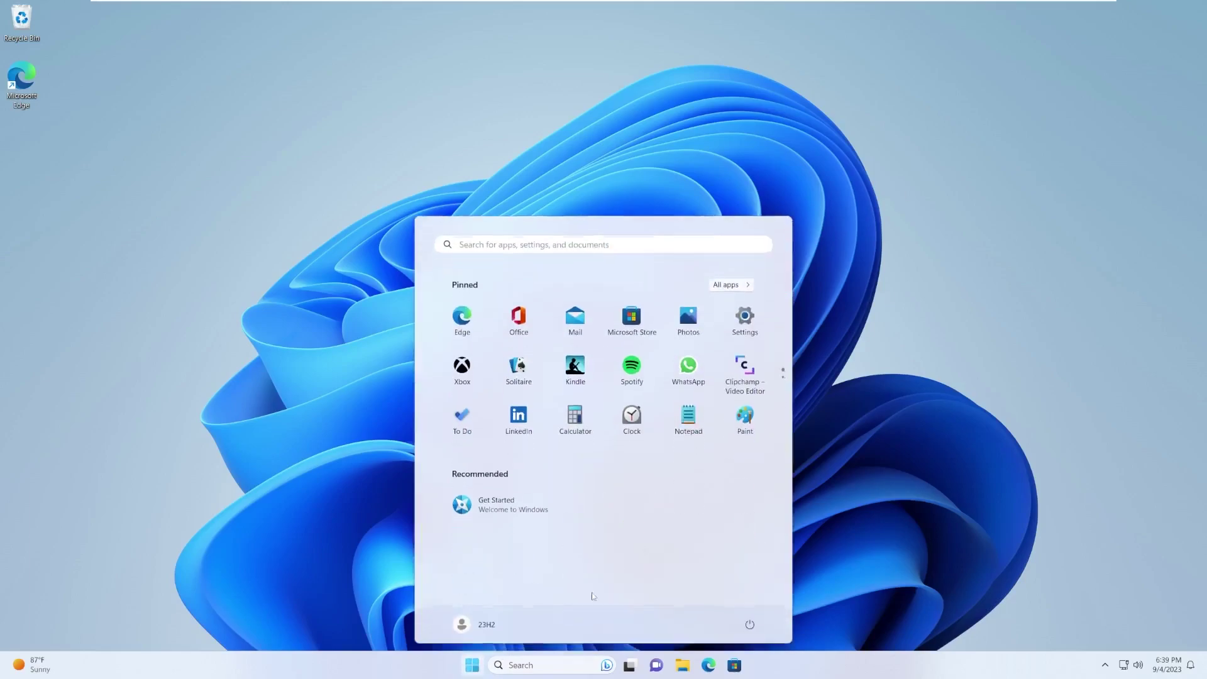
click(743, 321)
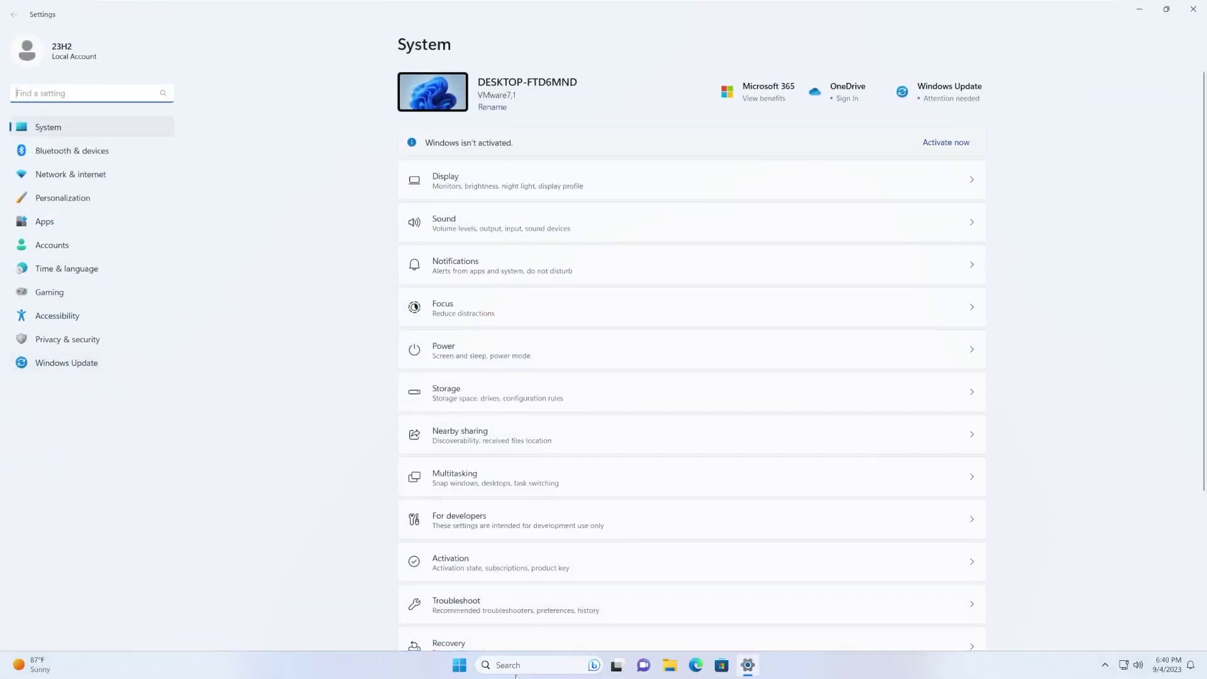
click(460, 666)
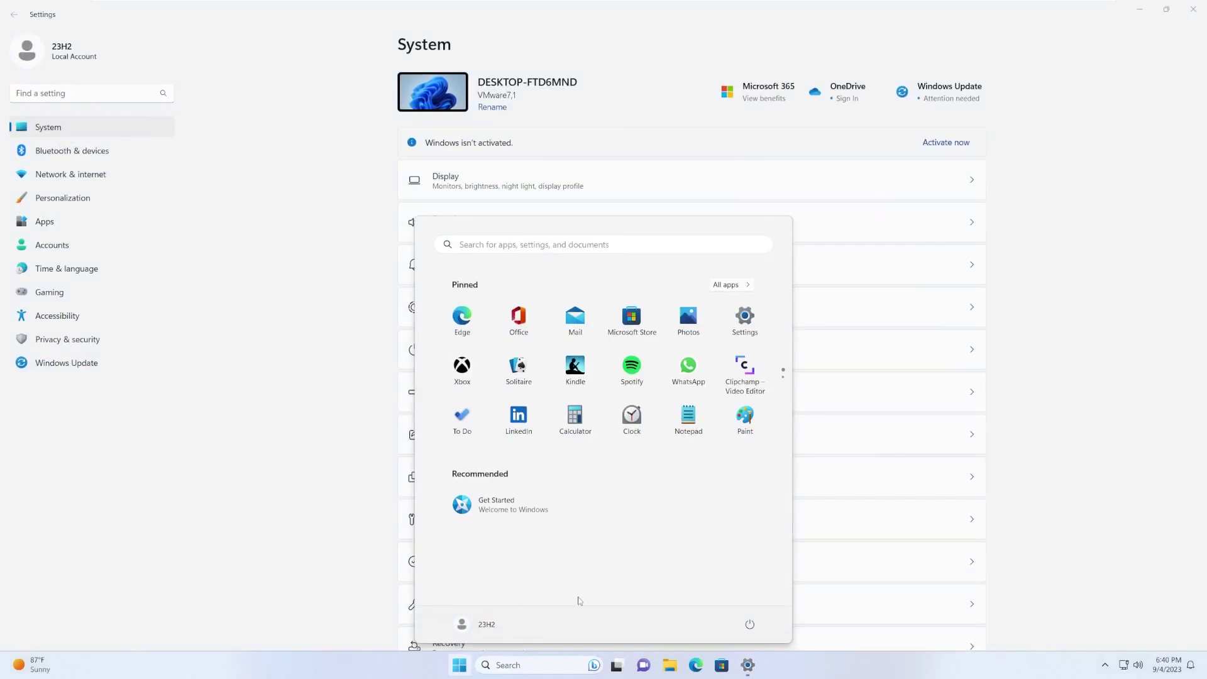
click(736, 343)
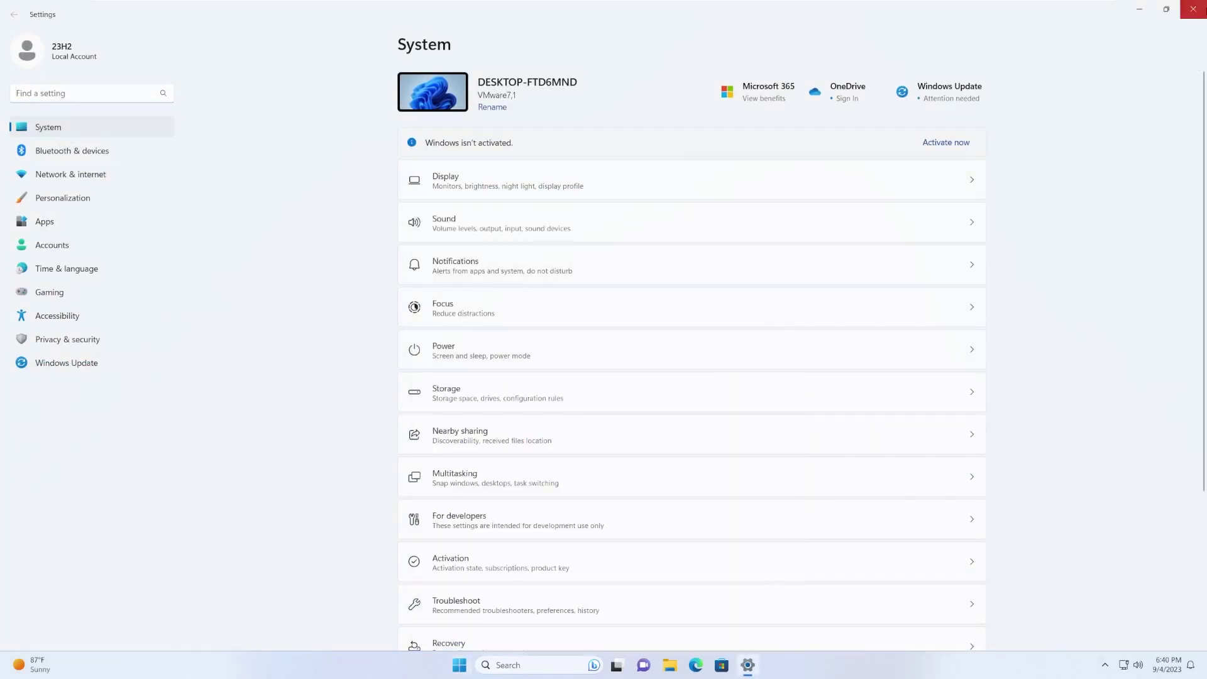
click(1193, 9)
right_click(485, 442)
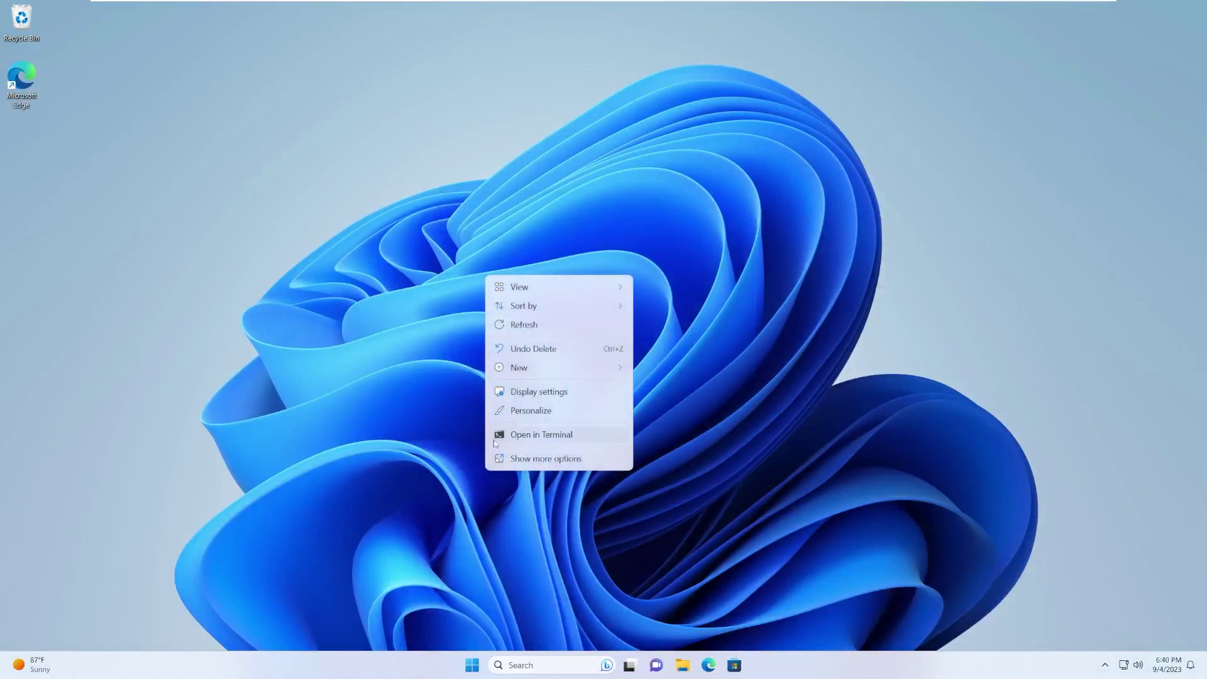